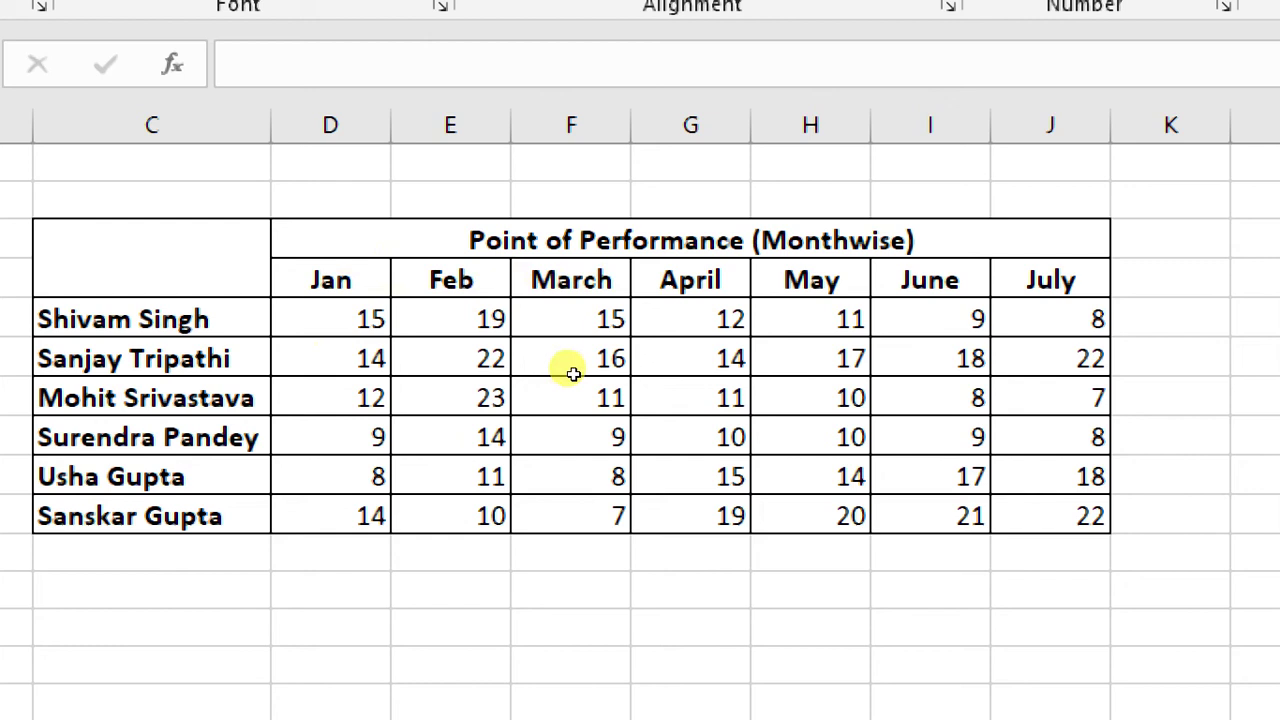
Step: Insert a 2-D clustered column chart from the whole monthwise Point of Performance table
drag(201, 279, 328, 397)
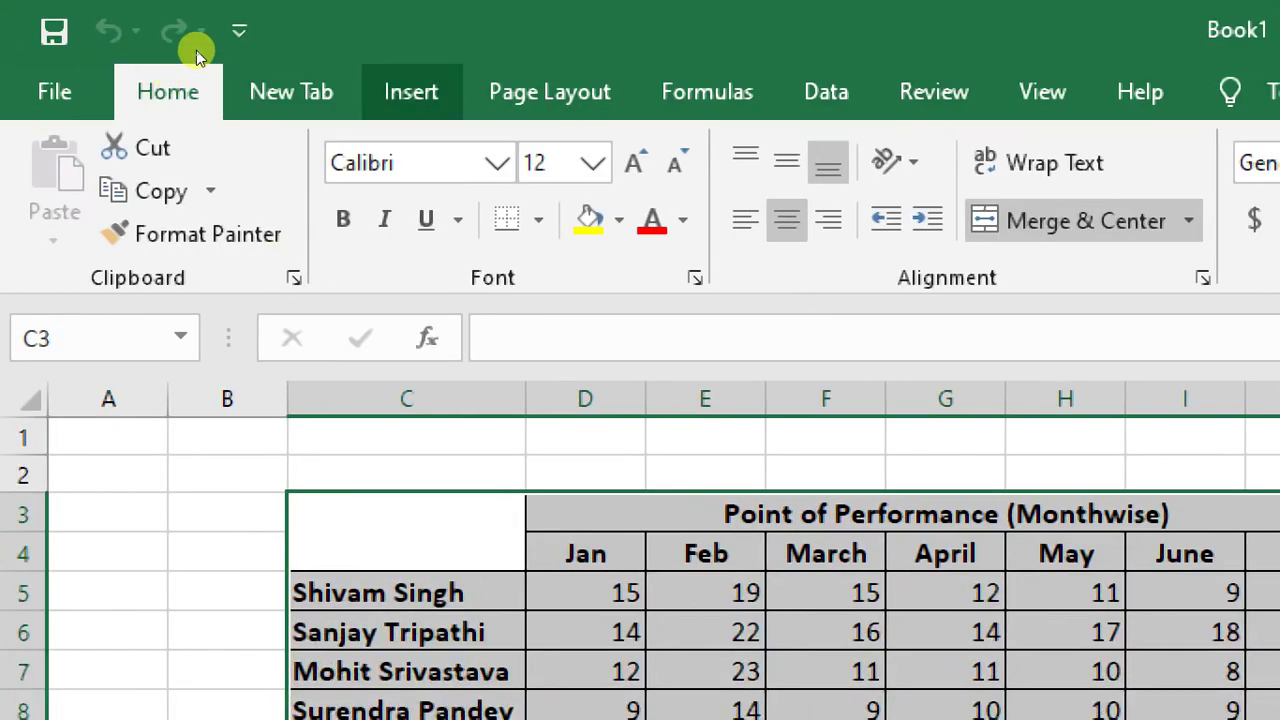
scroll(200, 63, down, 2)
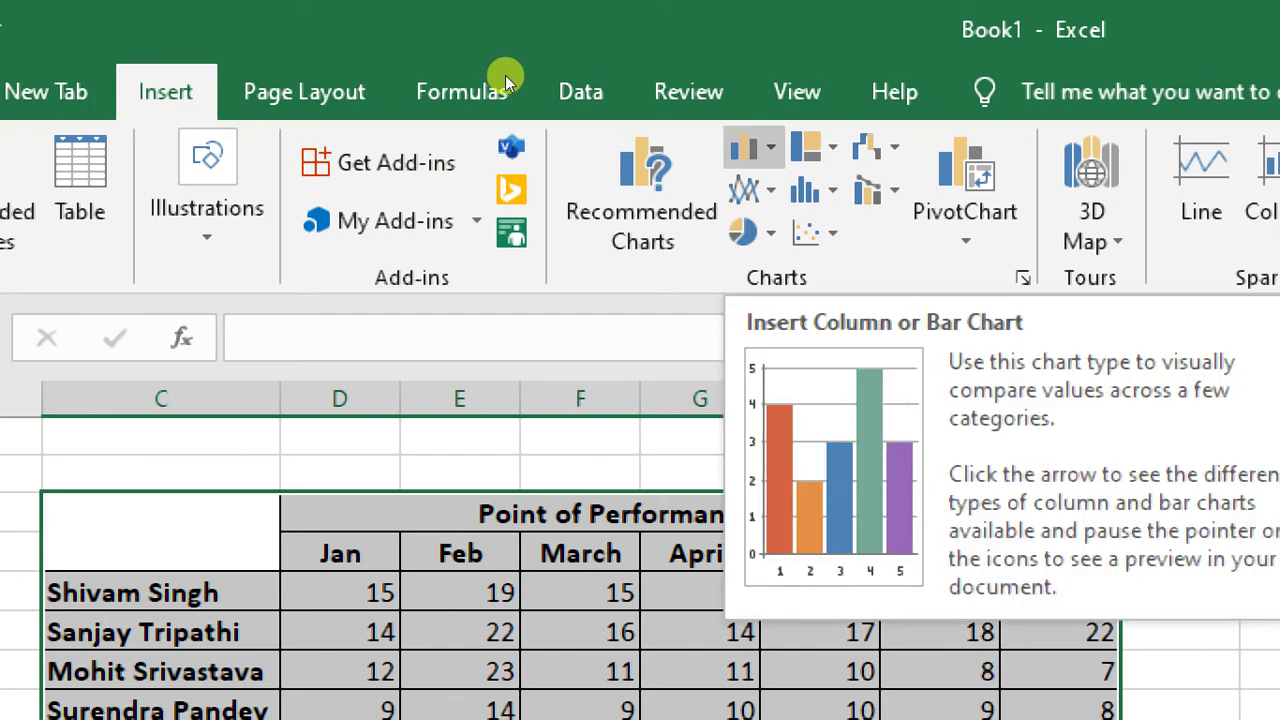
key(Down)
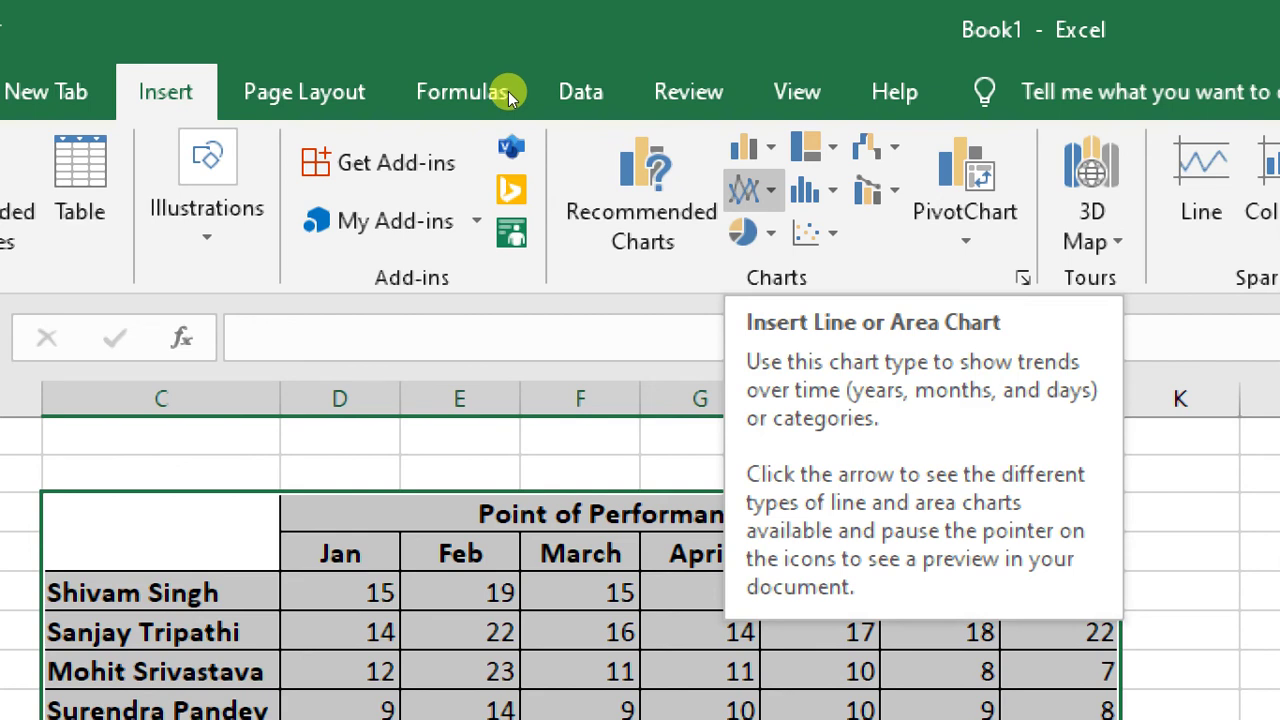
key(Right)
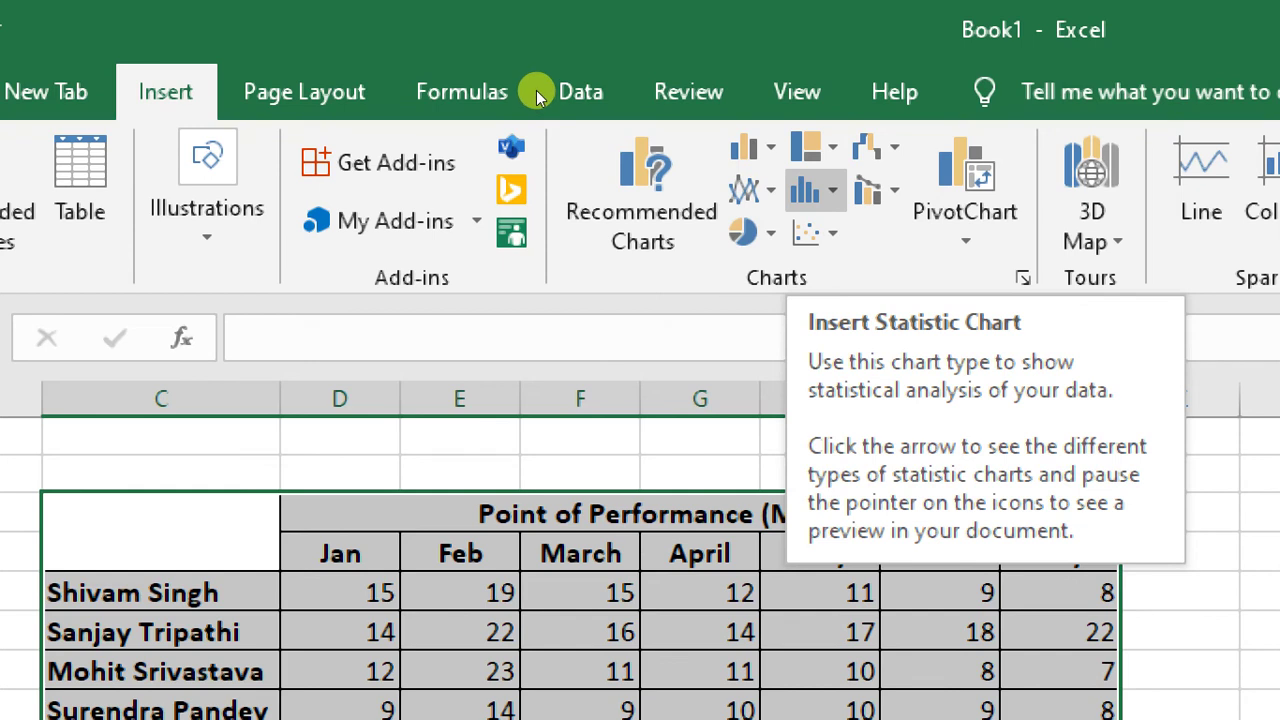
key(Left)
key(Up)
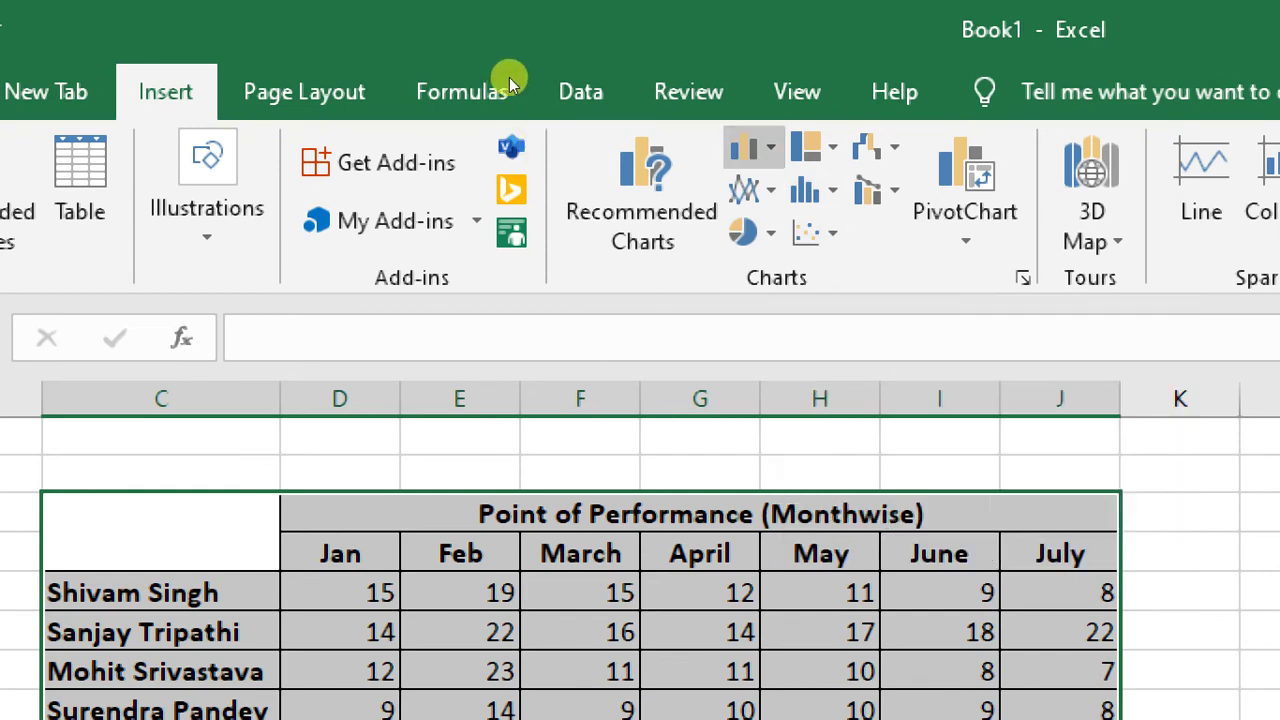
key(Return)
key(Down)
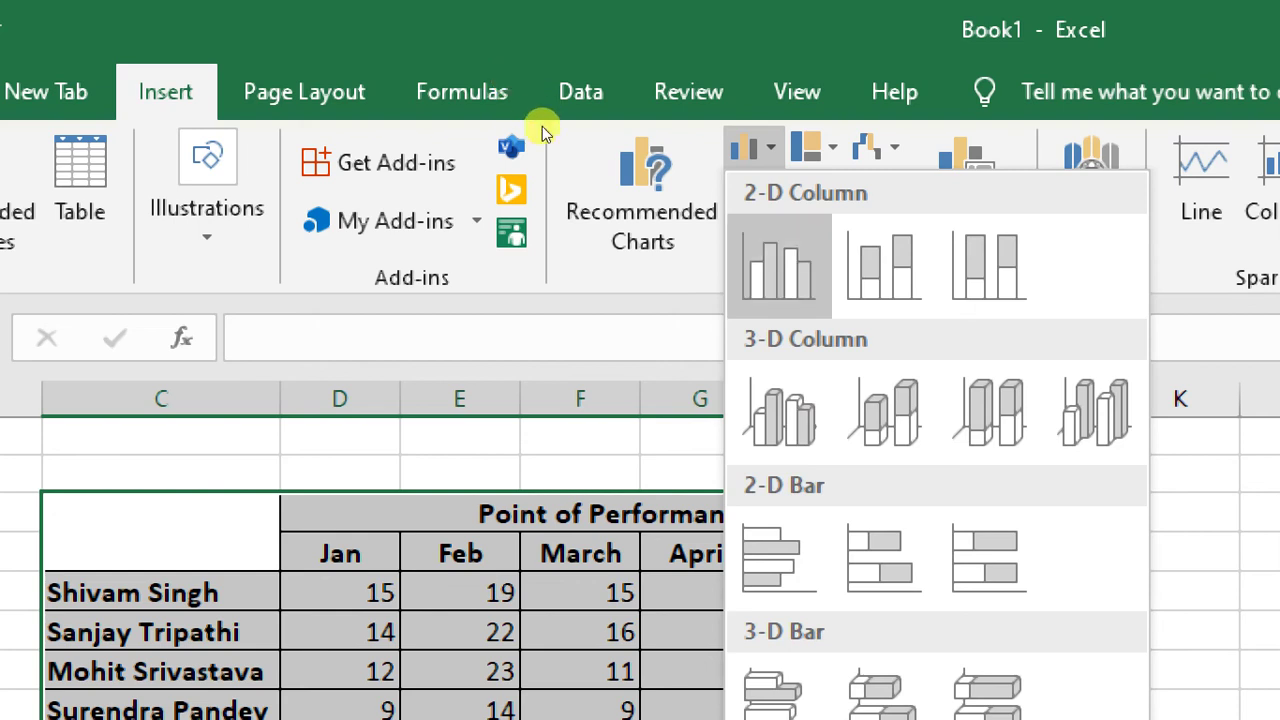
key(Right)
key(Down)
key(Down)
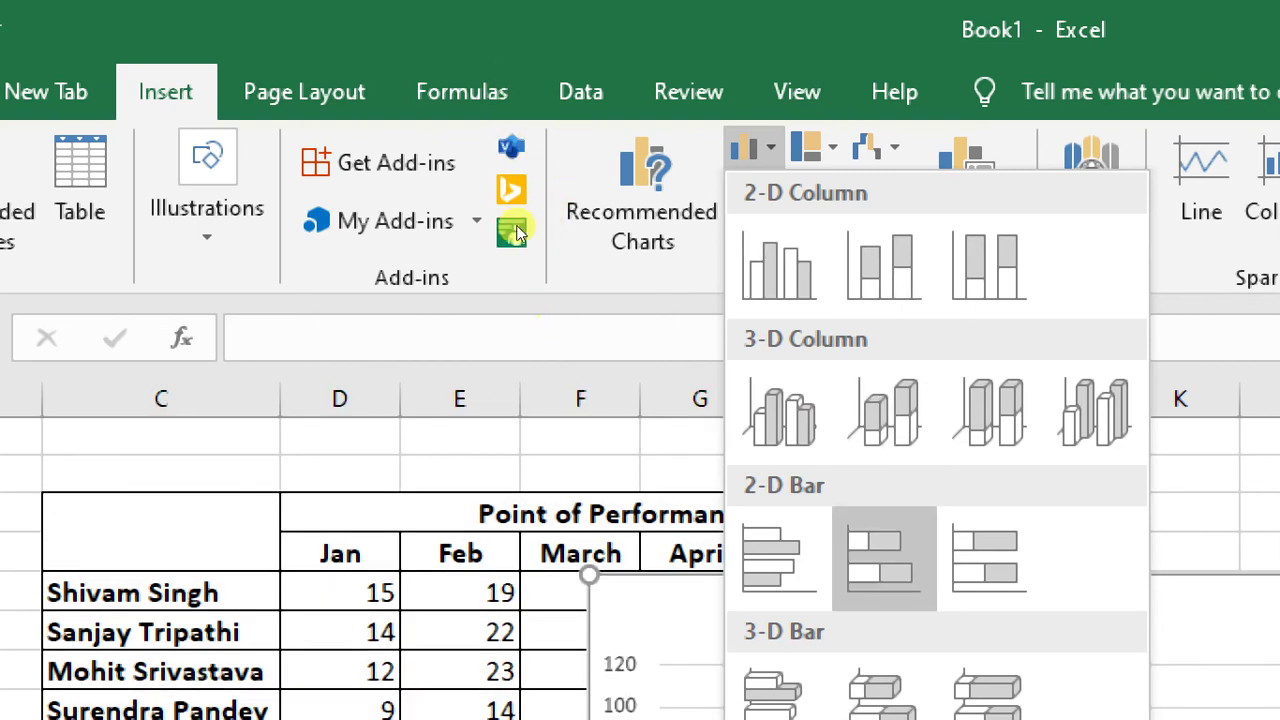
key(Up)
key(Up)
key(Left)
key(Return)
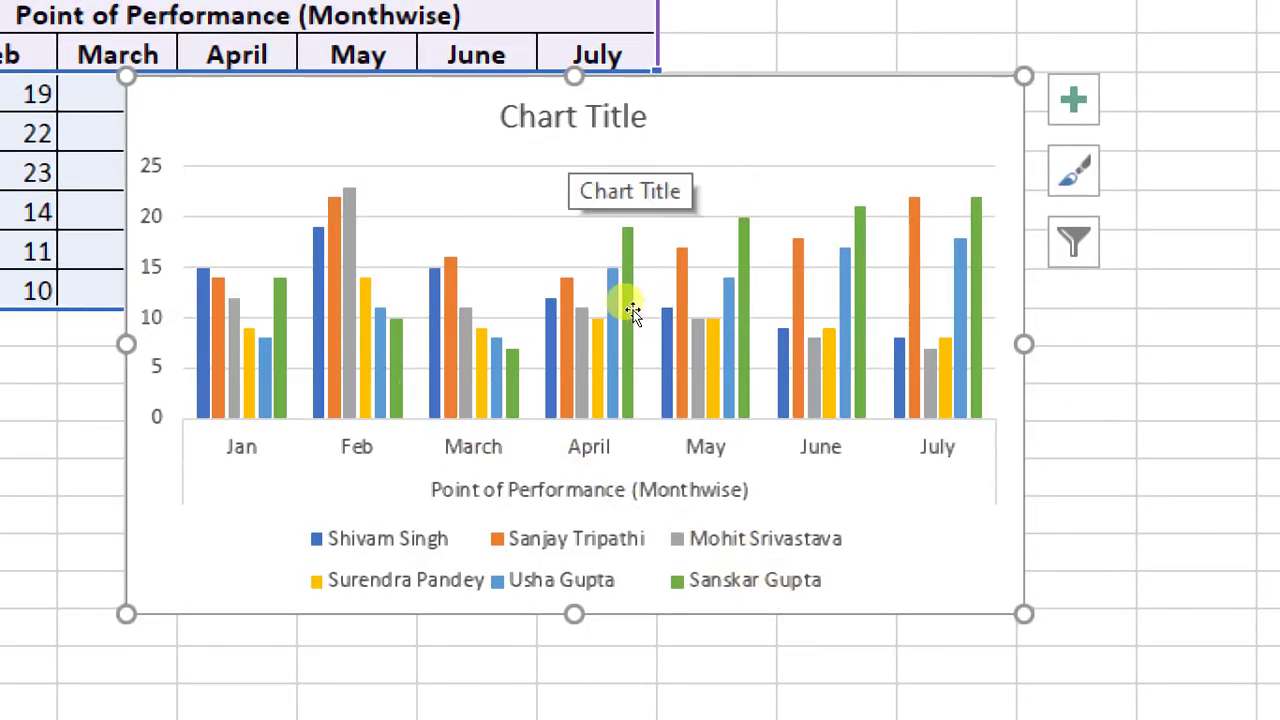
Step: Replace the chart title with "SBI Bank - Gonda, U.P."
key(Down)
key(ctrl+shift+Right)
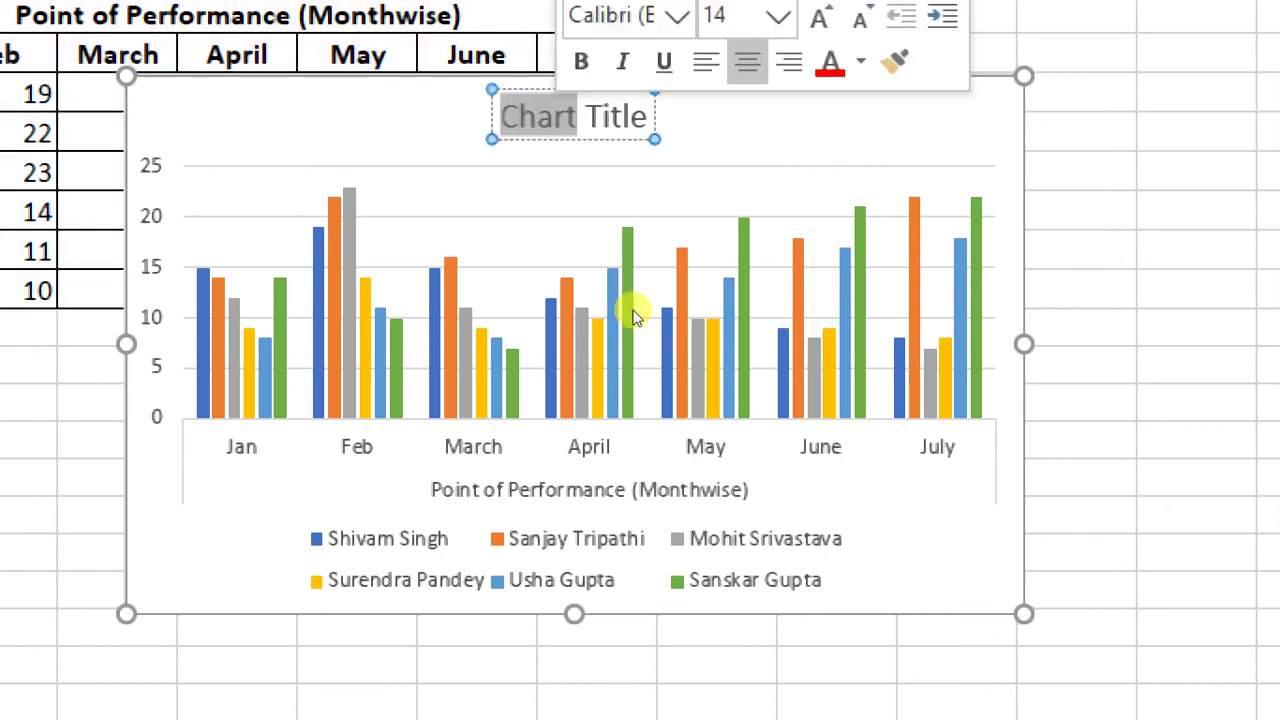
key(ctrl+shift+Right)
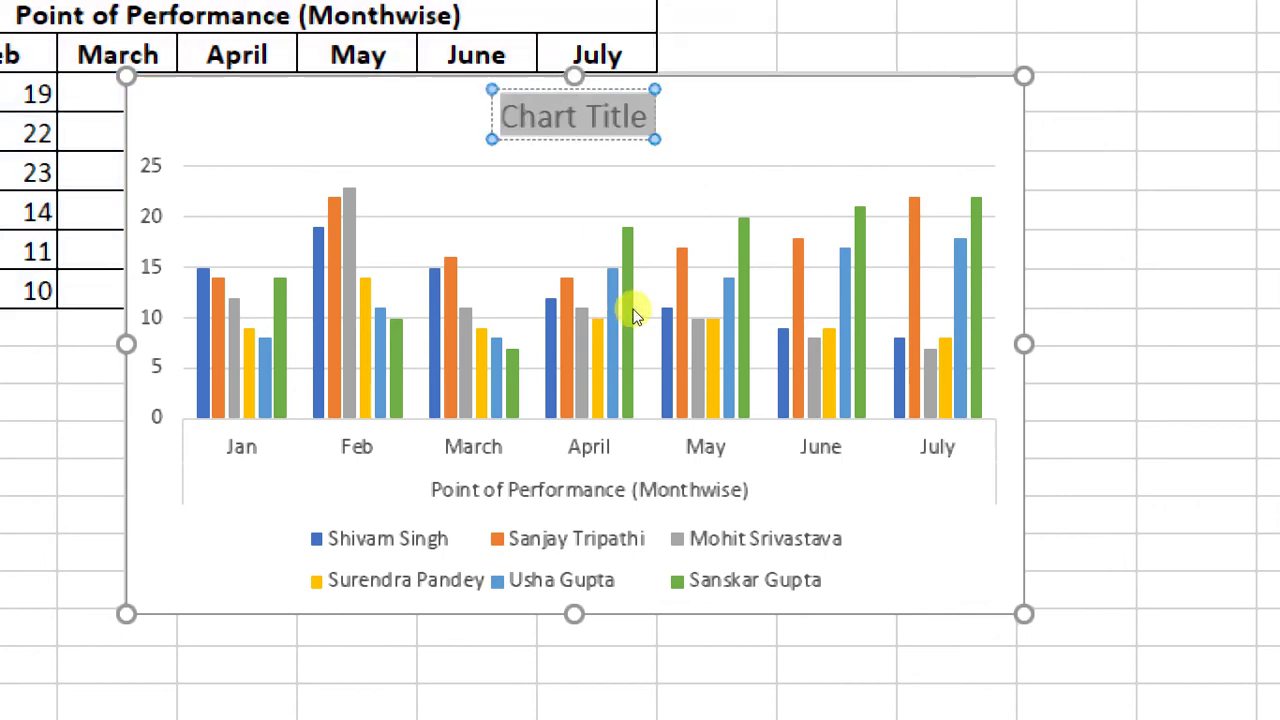
text(SBI)
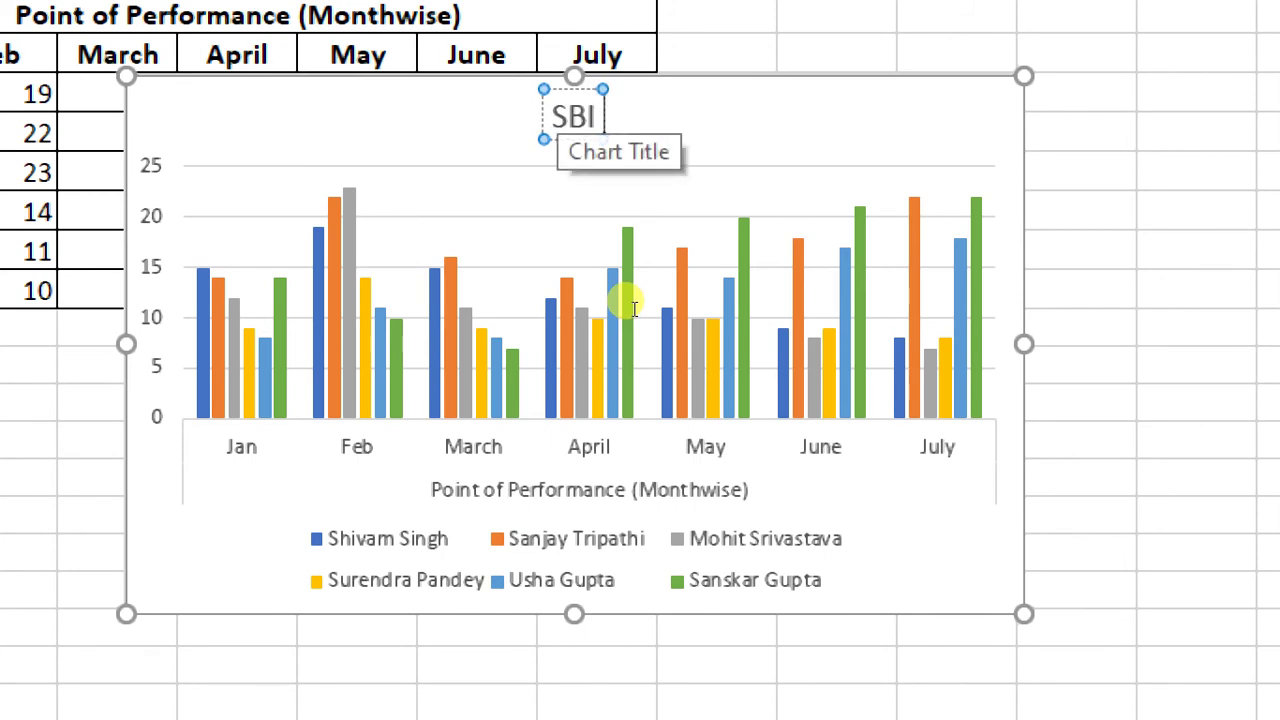
text( Bank -)
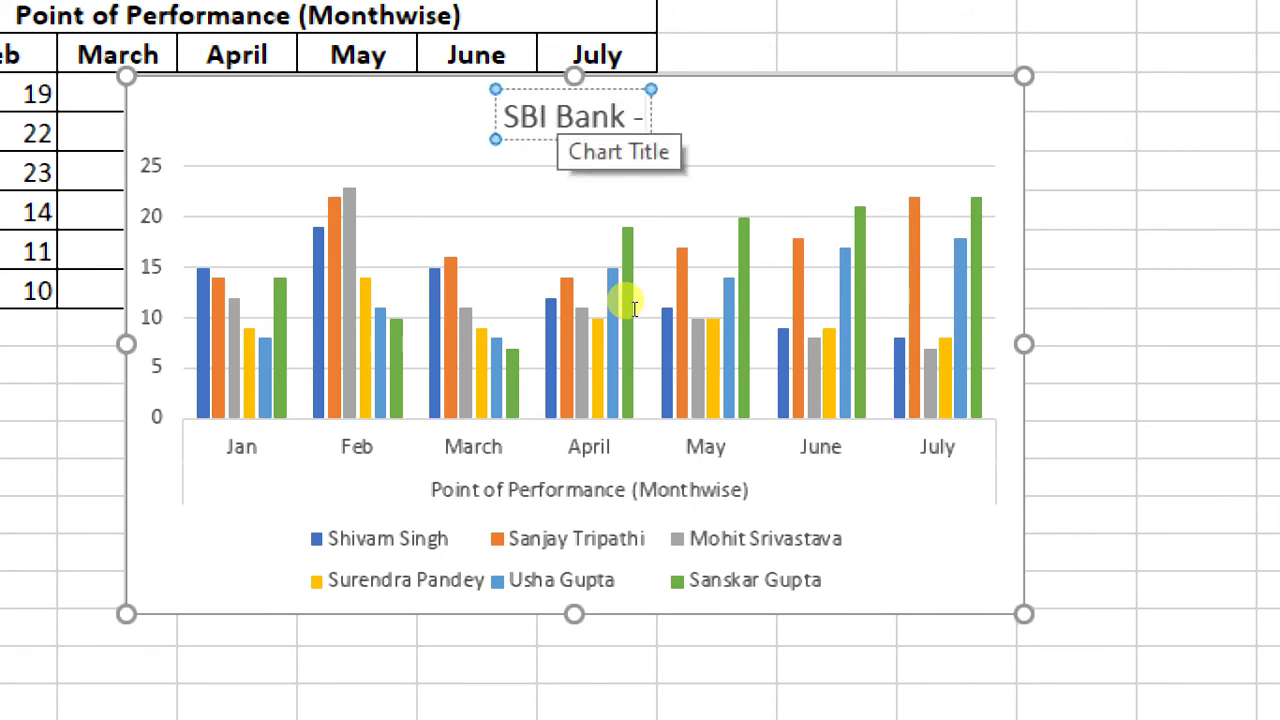
text( Gonda)
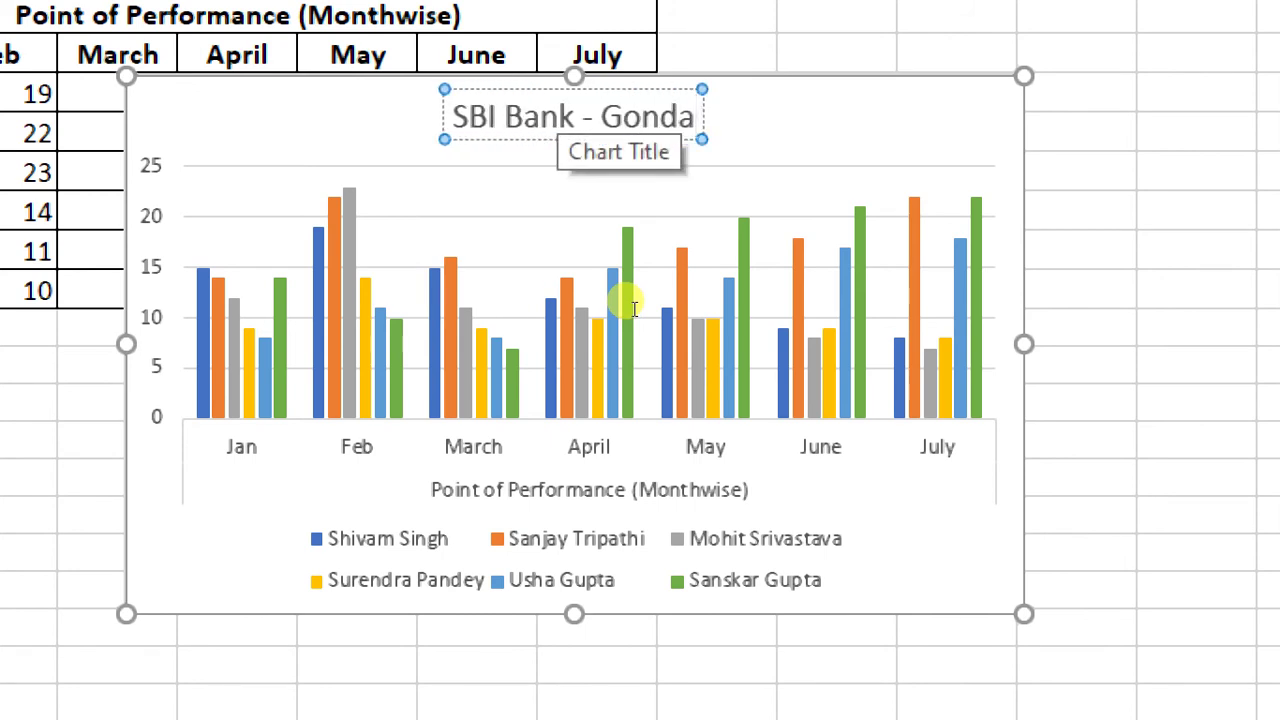
text(, U.P)
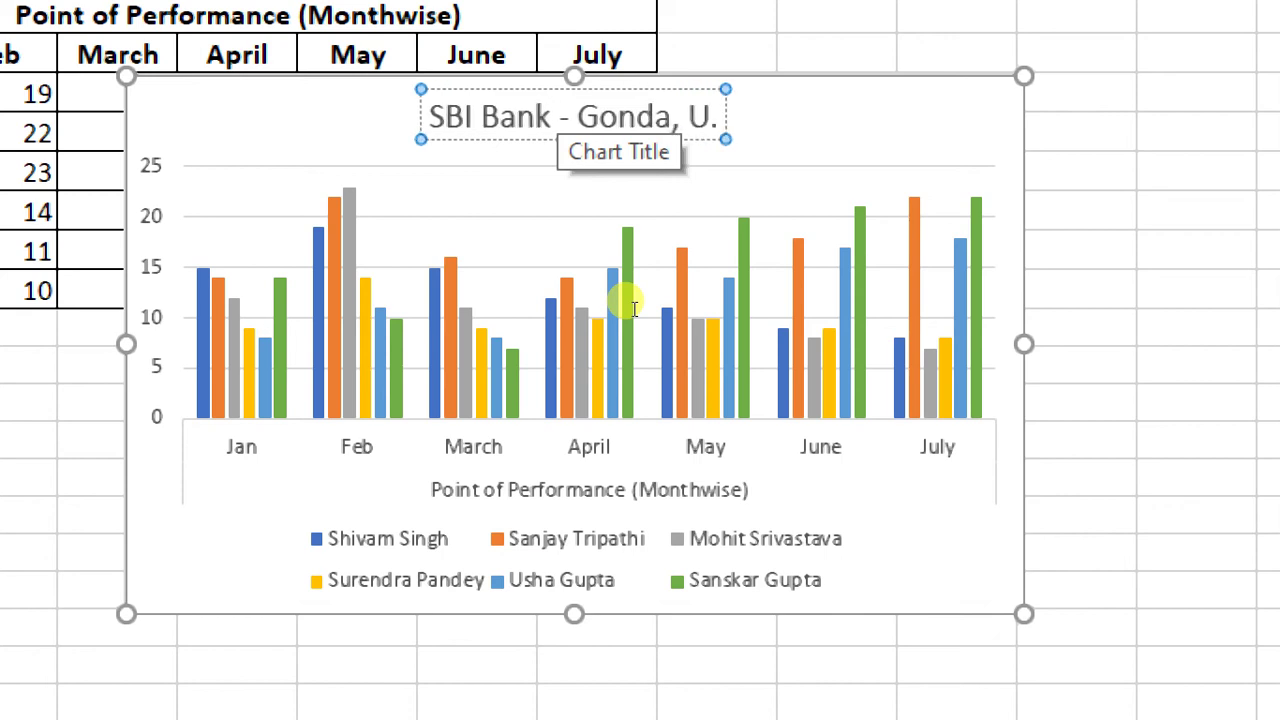
text(.)
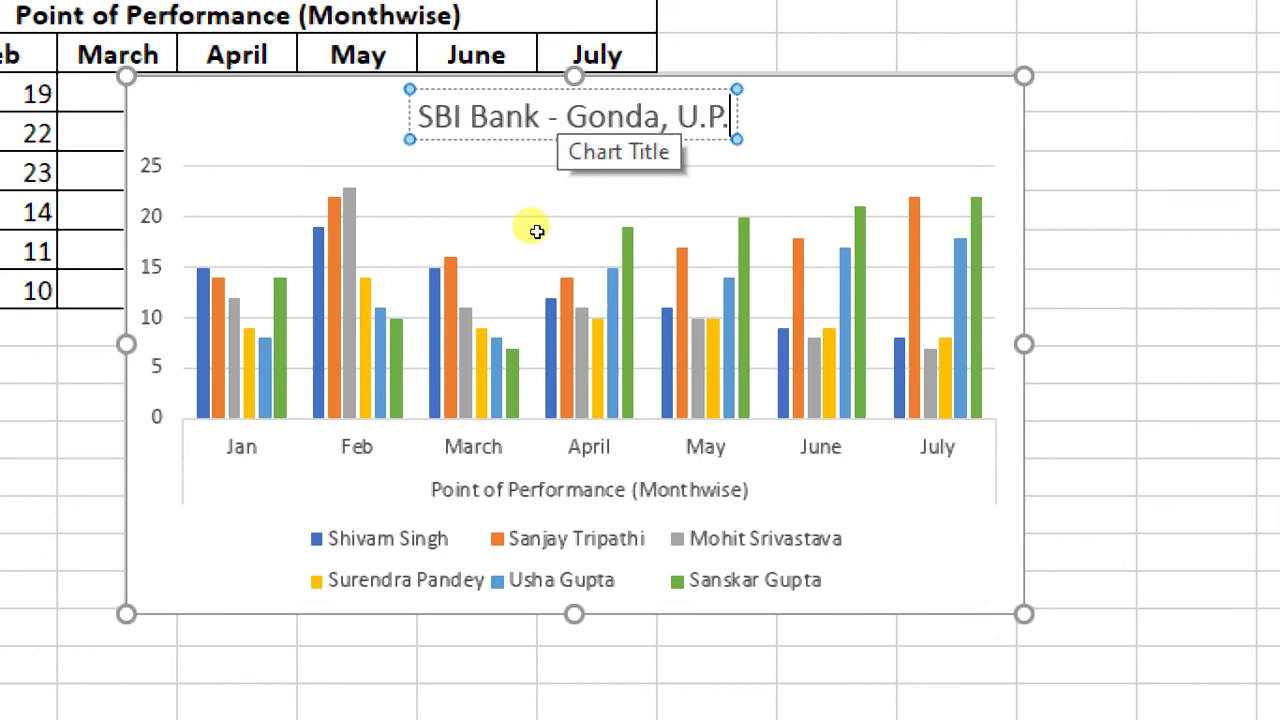
key(Escape)
key(Escape)
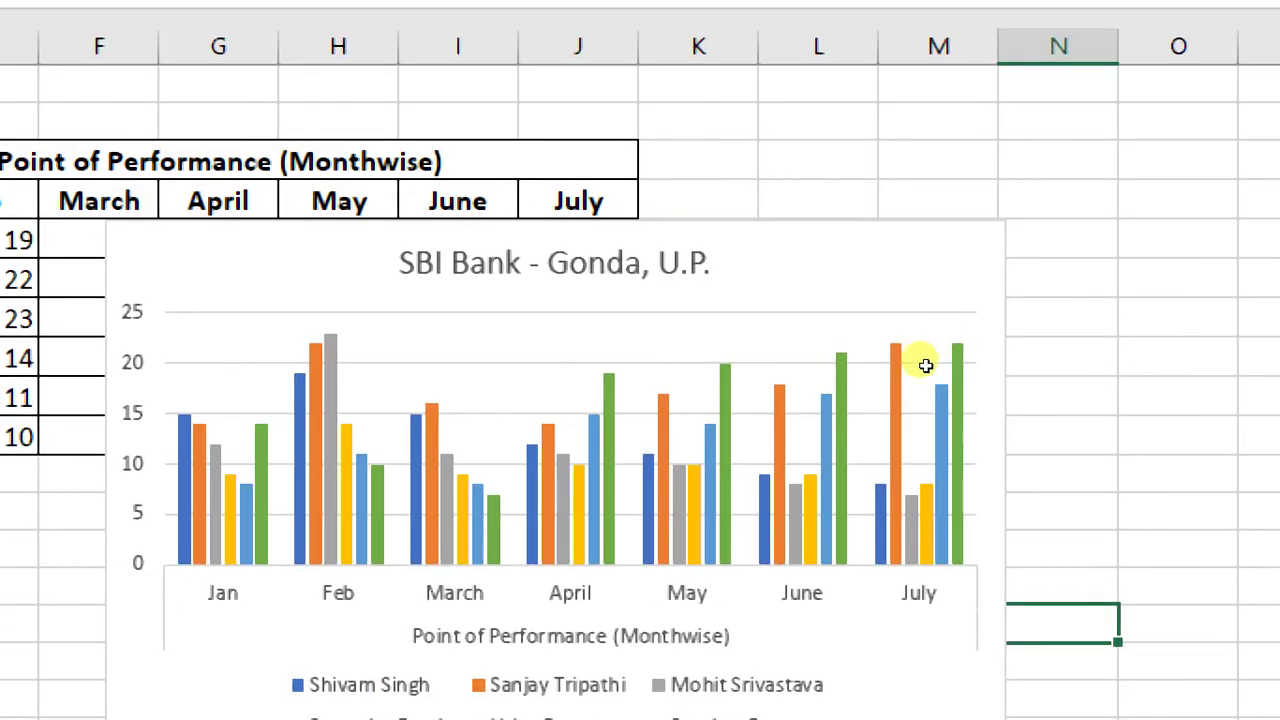
Step: Add axis titles to the chart and name the horizontal axis "Months"
click(757, 312)
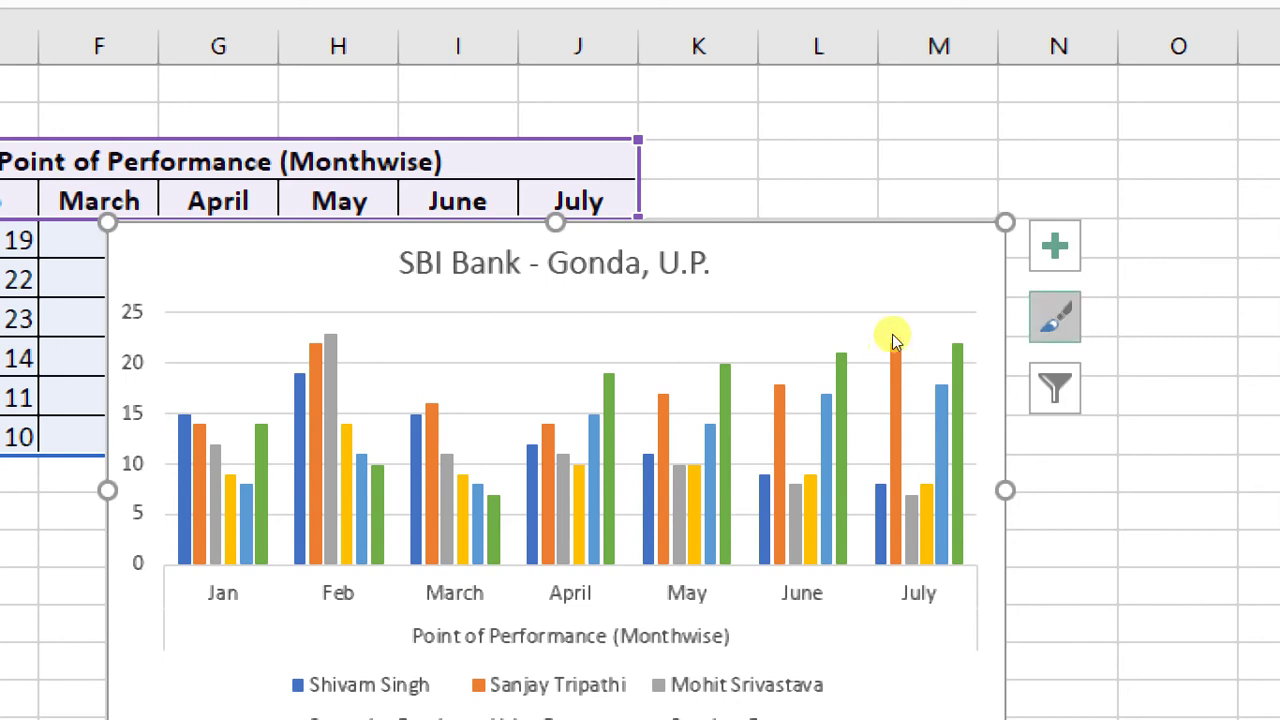
click(1055, 245)
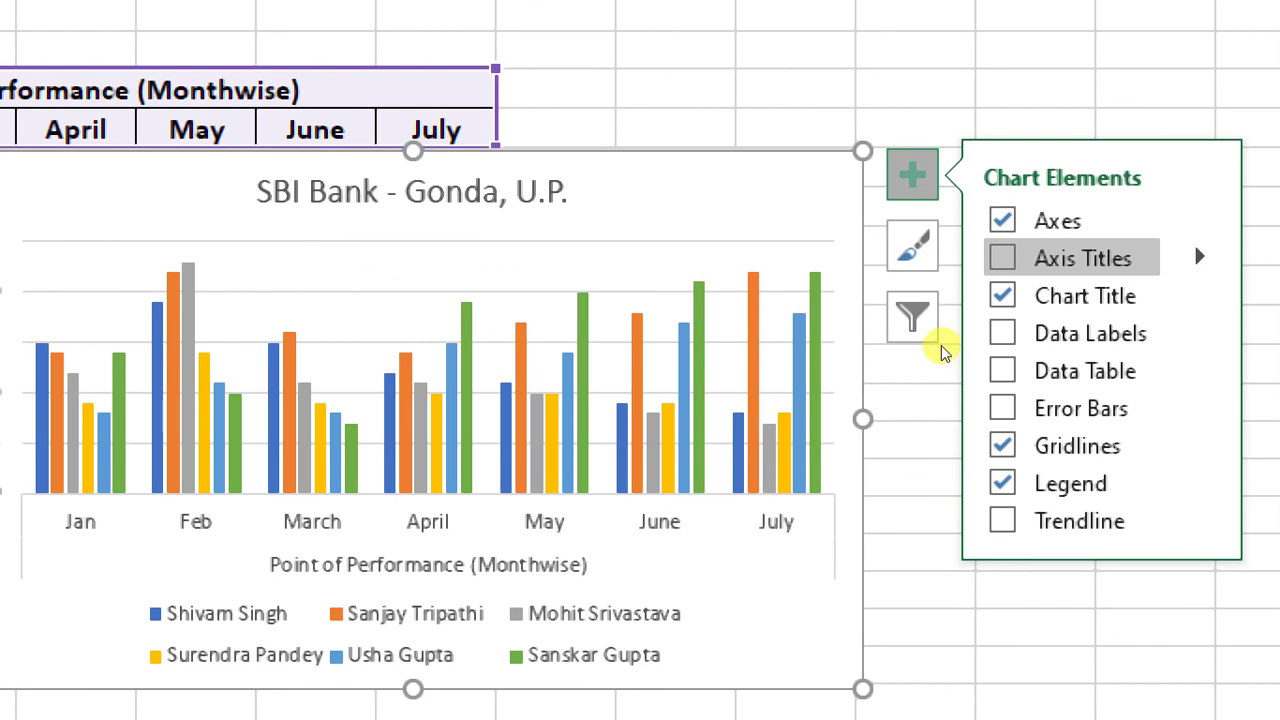
click(1002, 258)
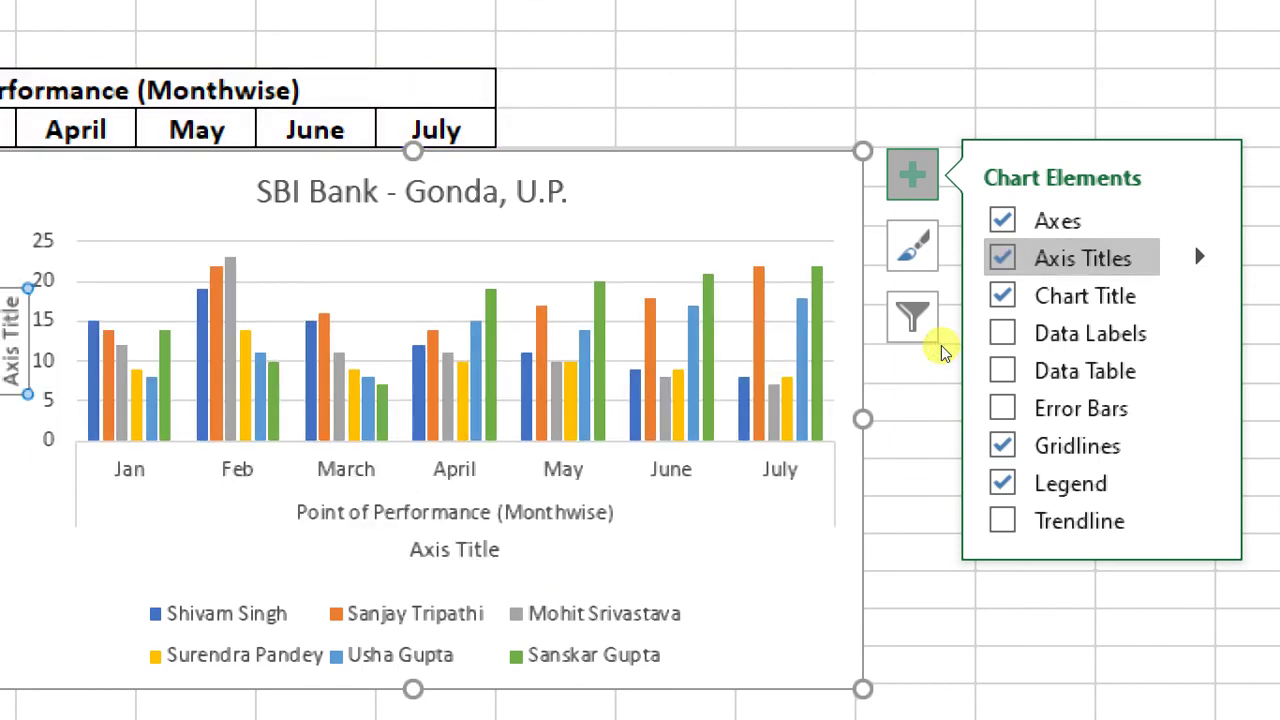
click(655, 482)
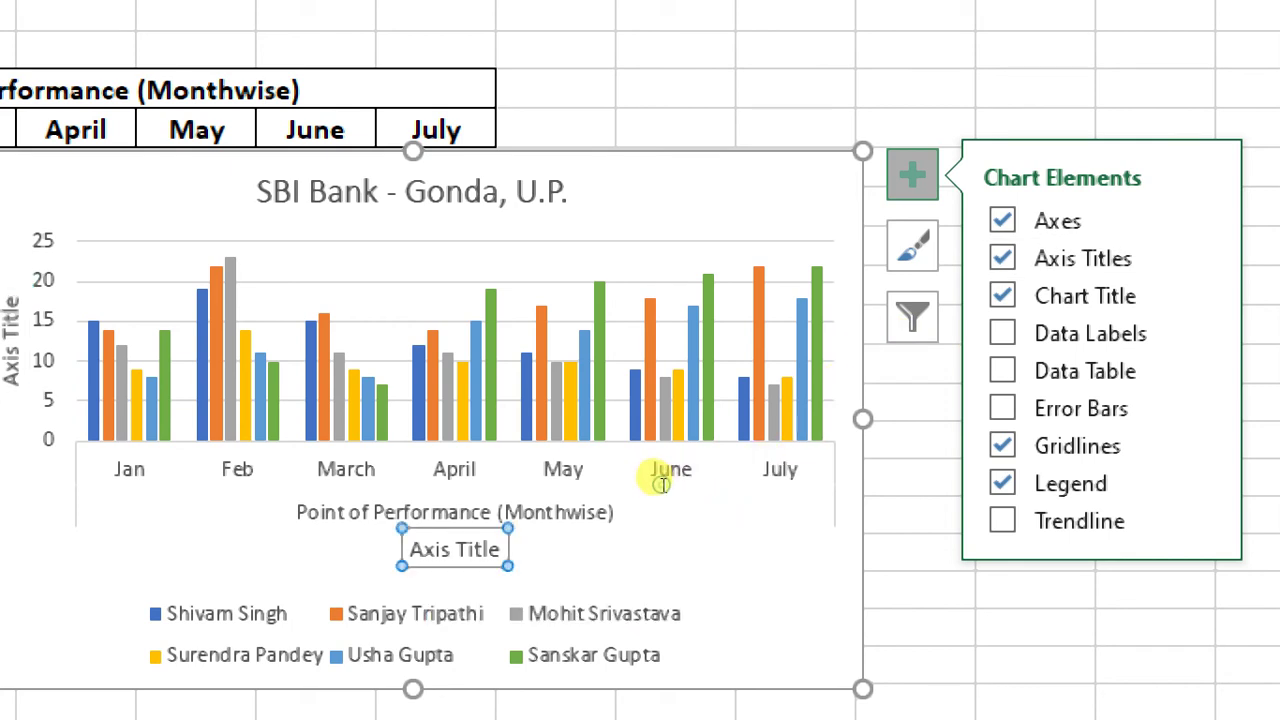
double_click(664, 488)
key(ctrl+a)
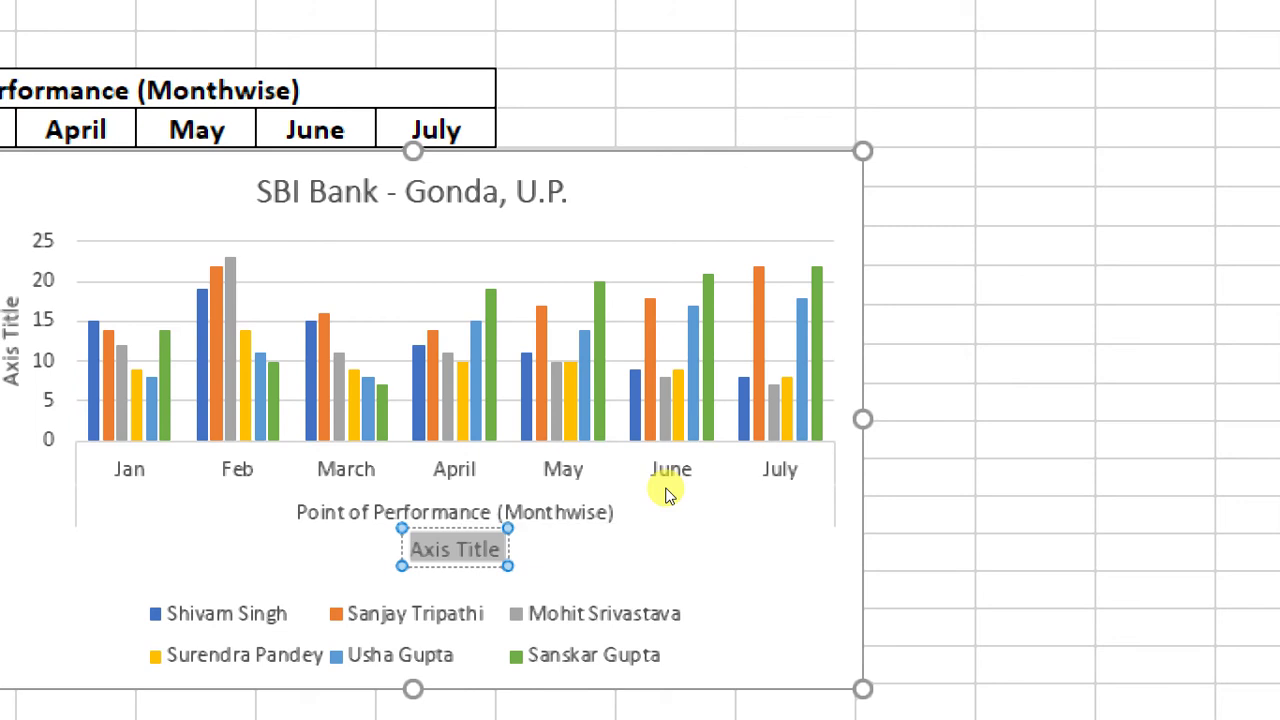
text(Months)
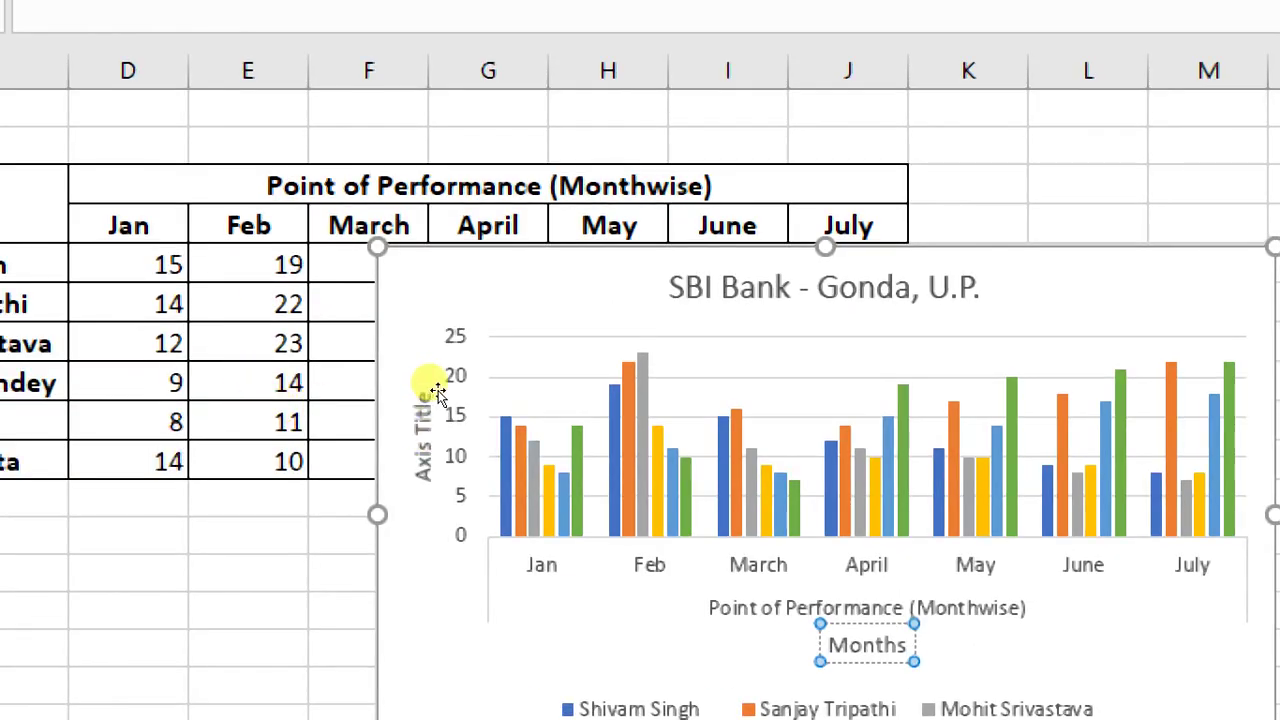
Step: Change the vertical axis title to "Point"
click(439, 390)
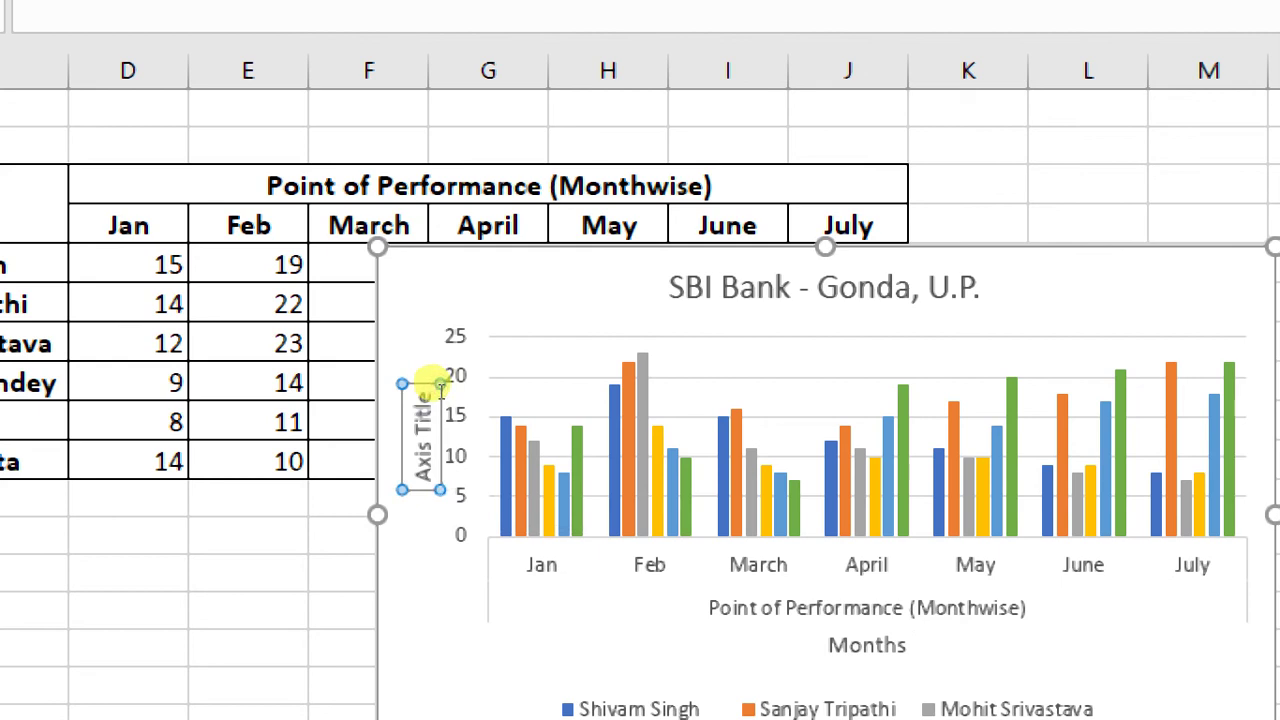
triple_click(445, 396)
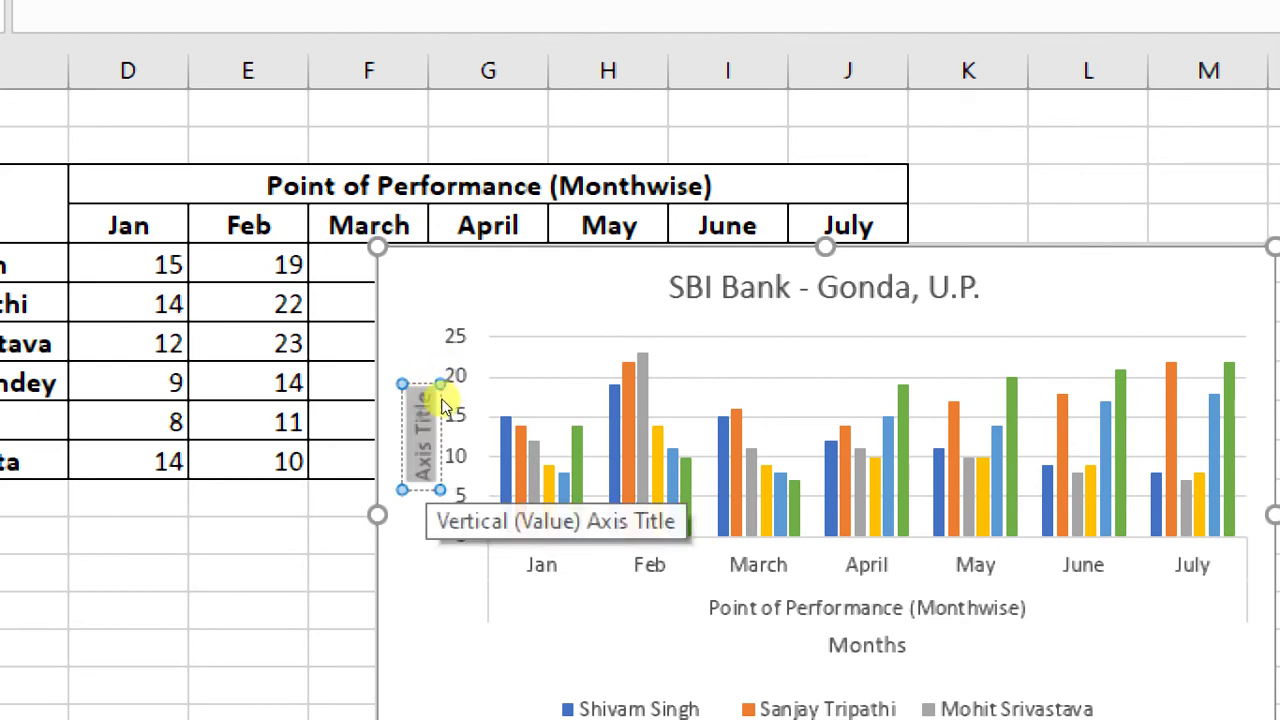
text(Point)
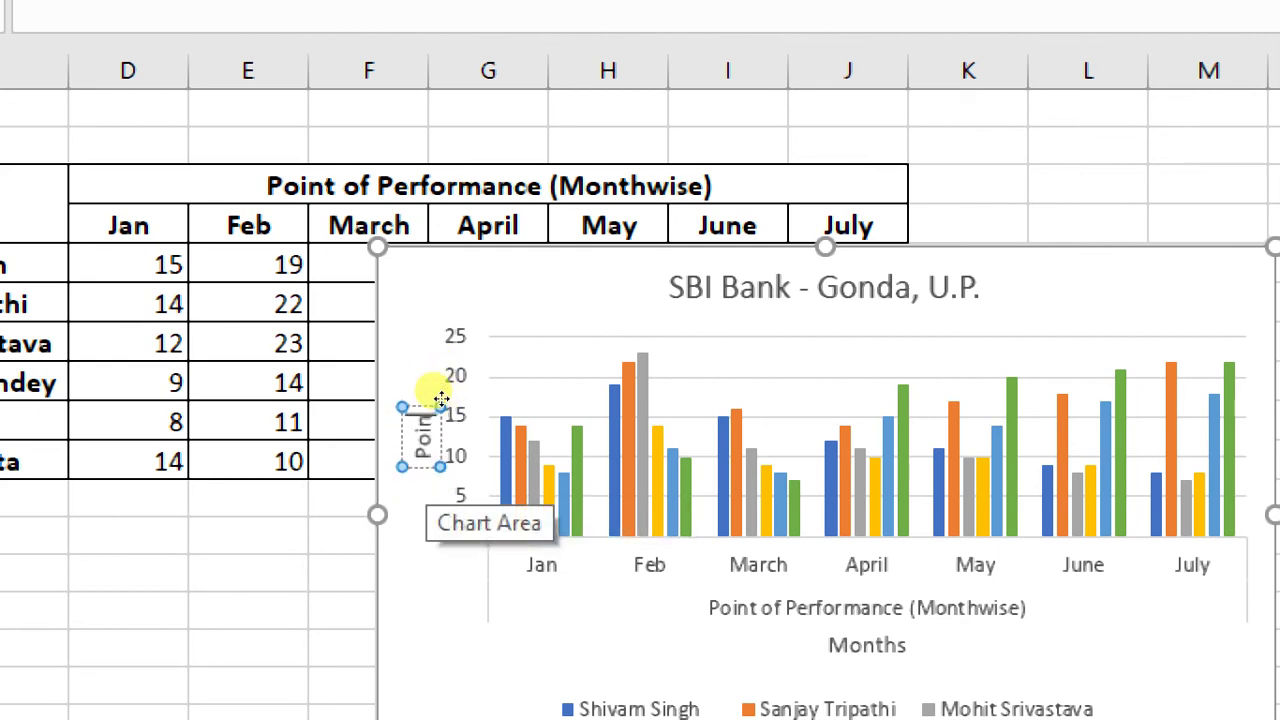
key(Escape)
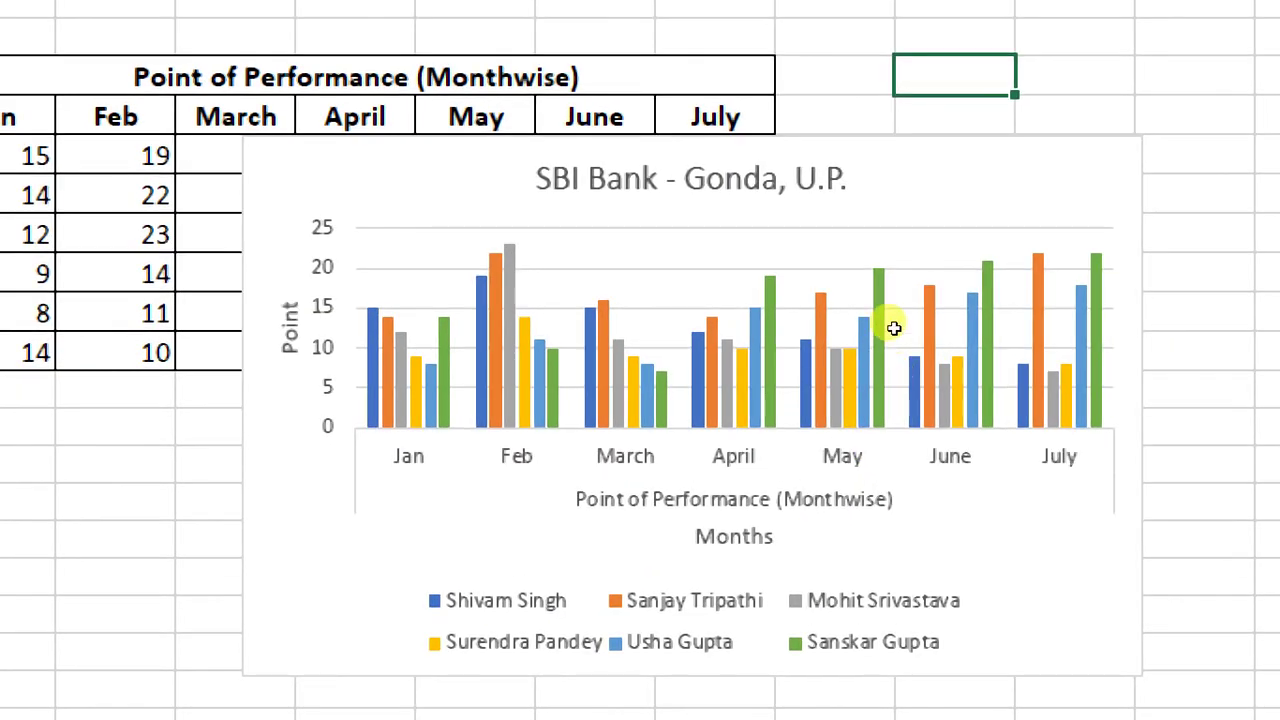
Step: Try out the data table and the data labels on the chart, removing each again
click(836, 240)
click(1143, 67)
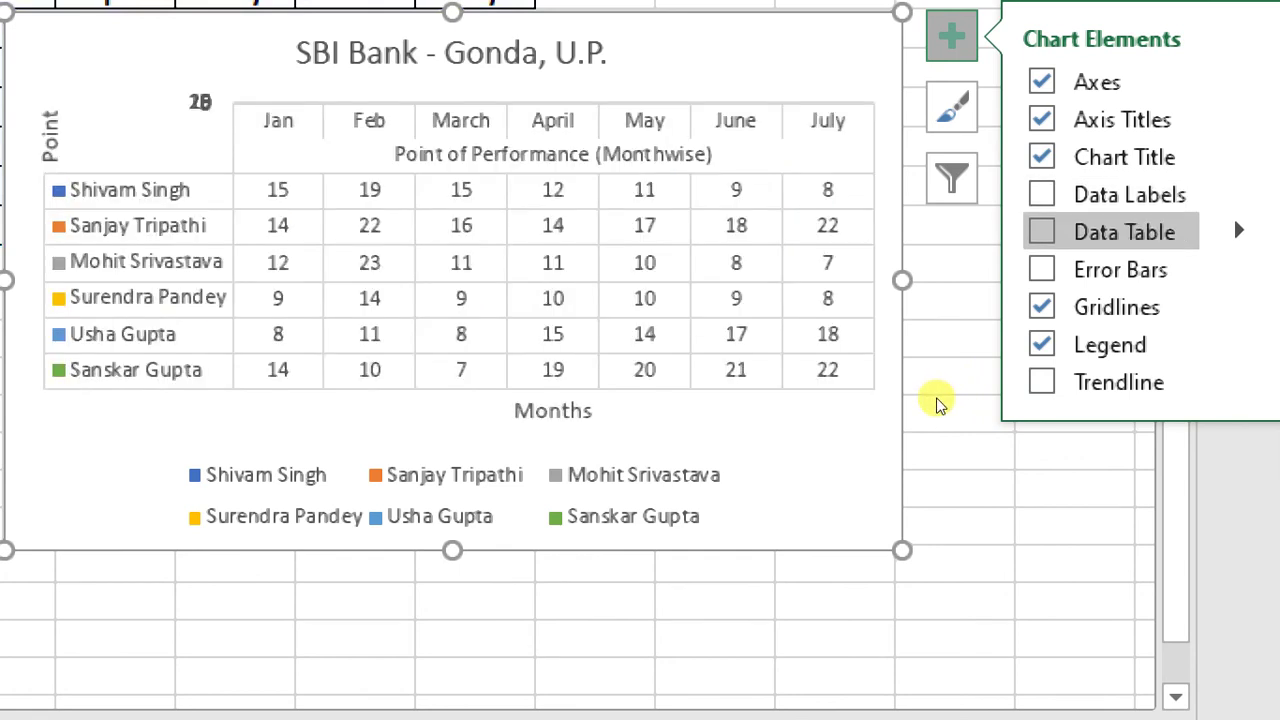
key(space)
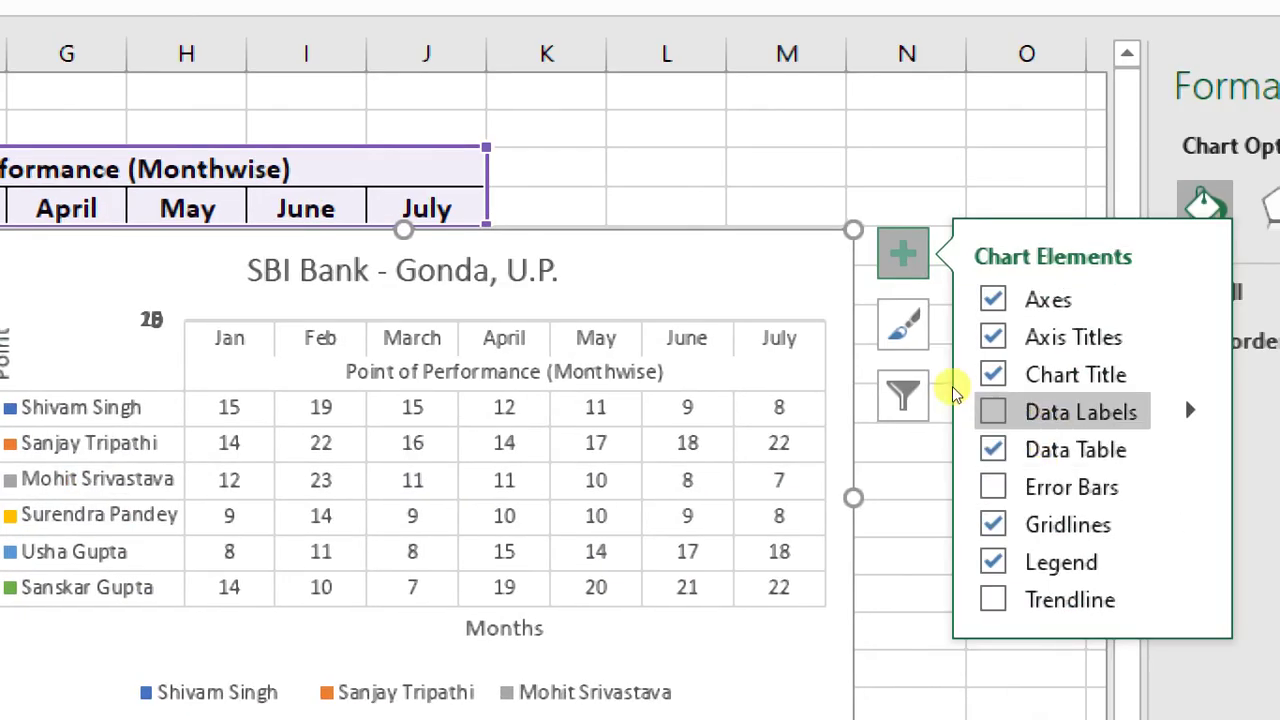
click(993, 449)
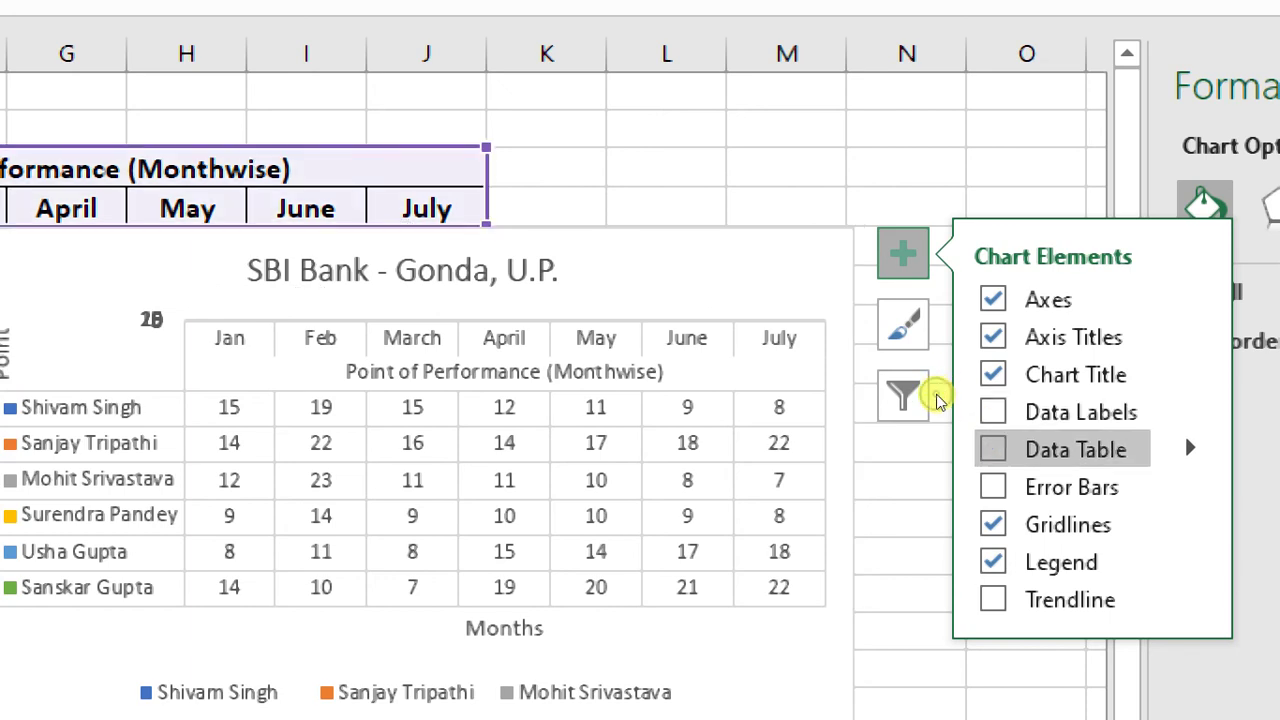
click(993, 412)
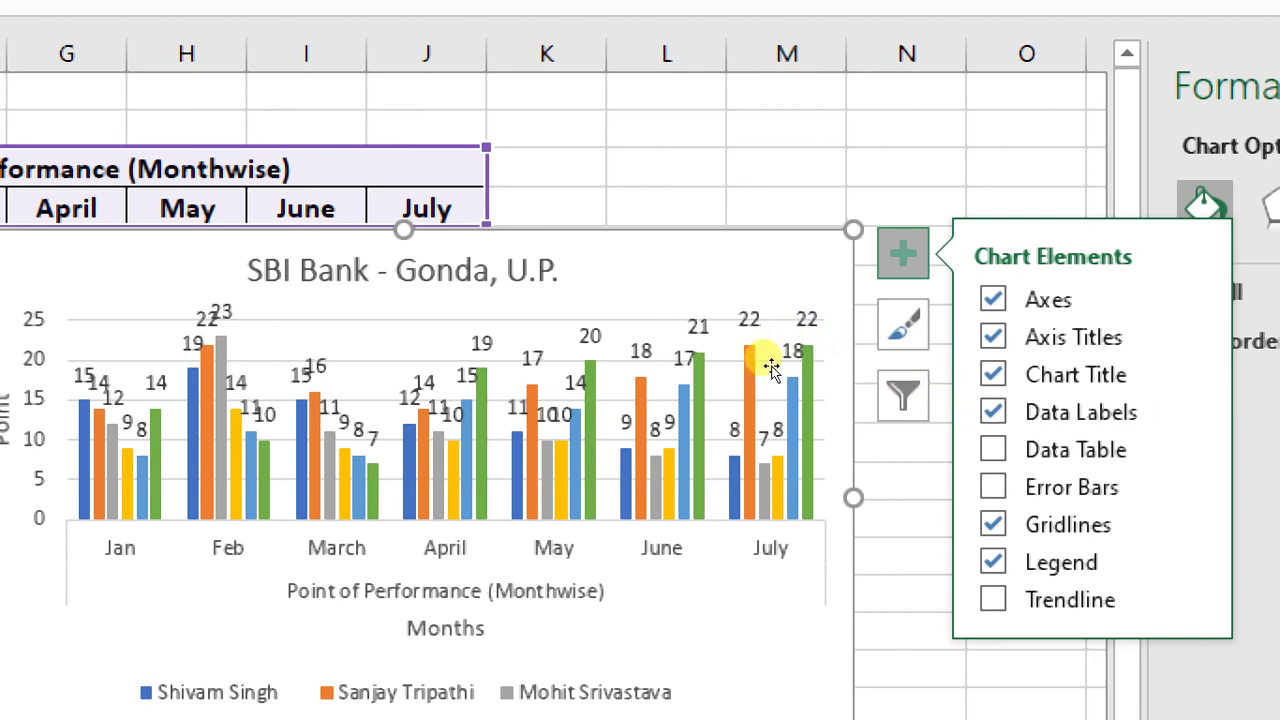
click(934, 400)
Step: Hide the chart's gridlines and turn them back on
key(Down)
key(Down)
key(Down)
key(Down)
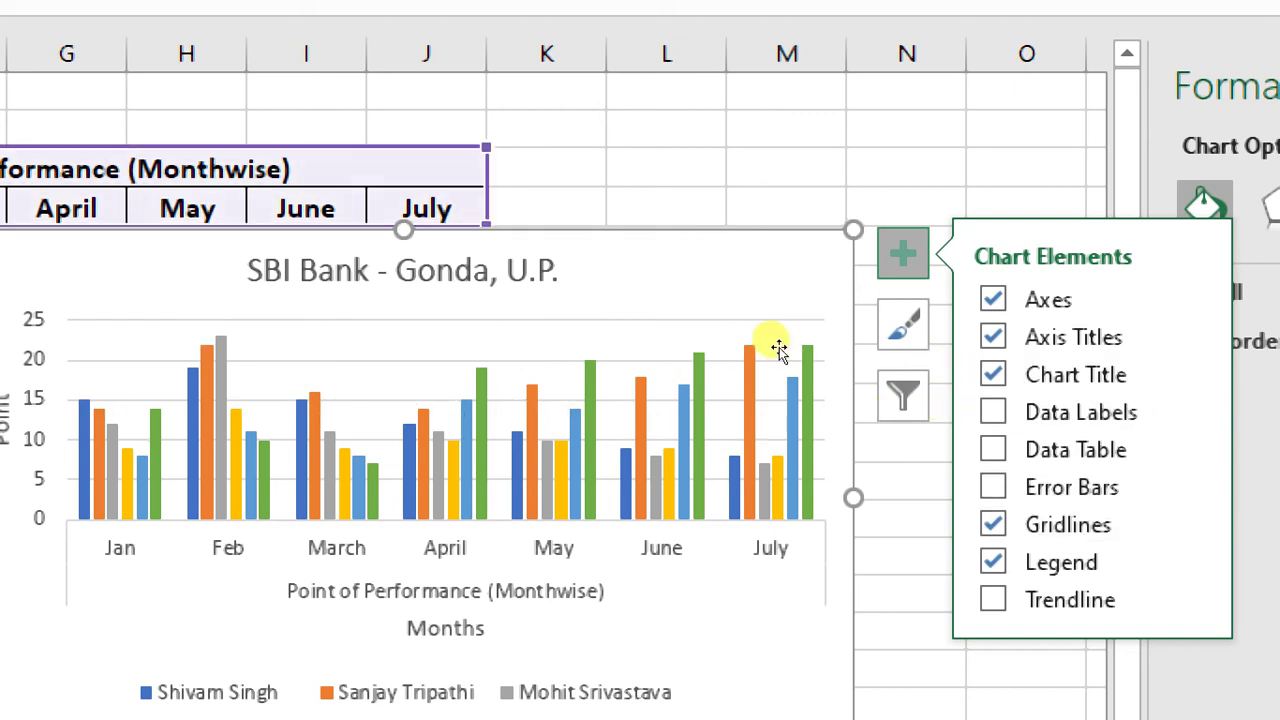
key(space)
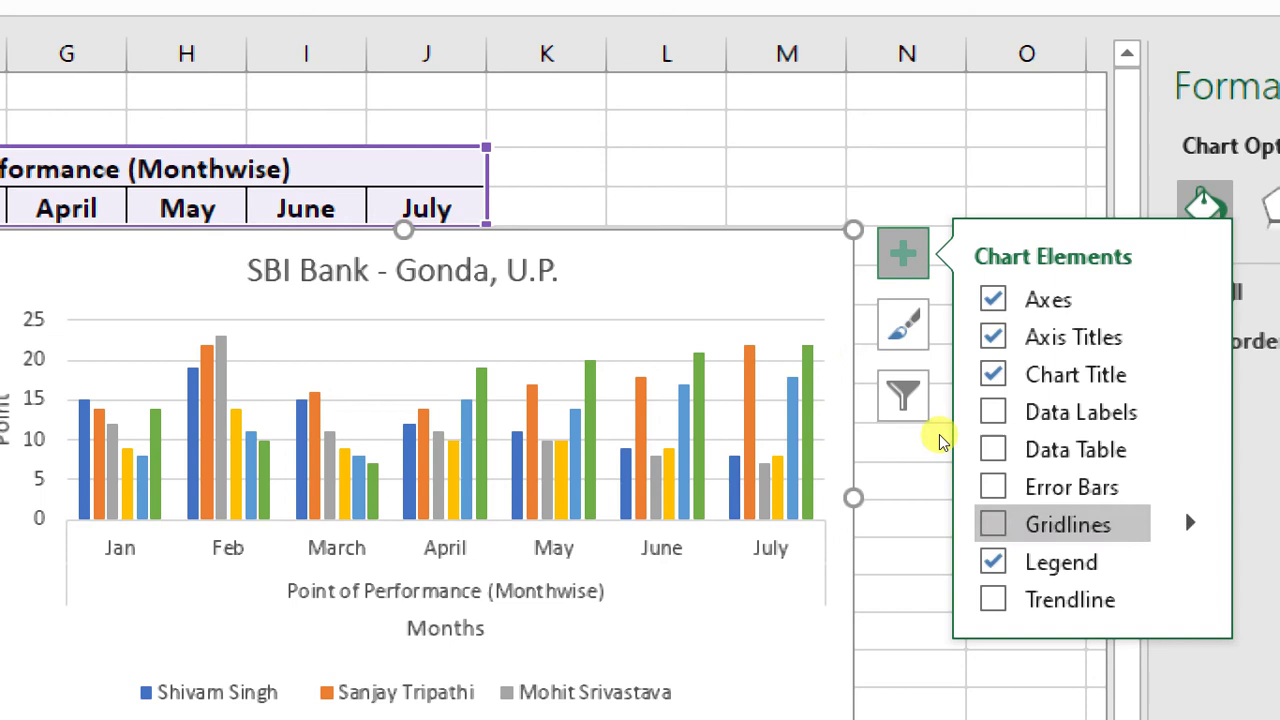
key(space)
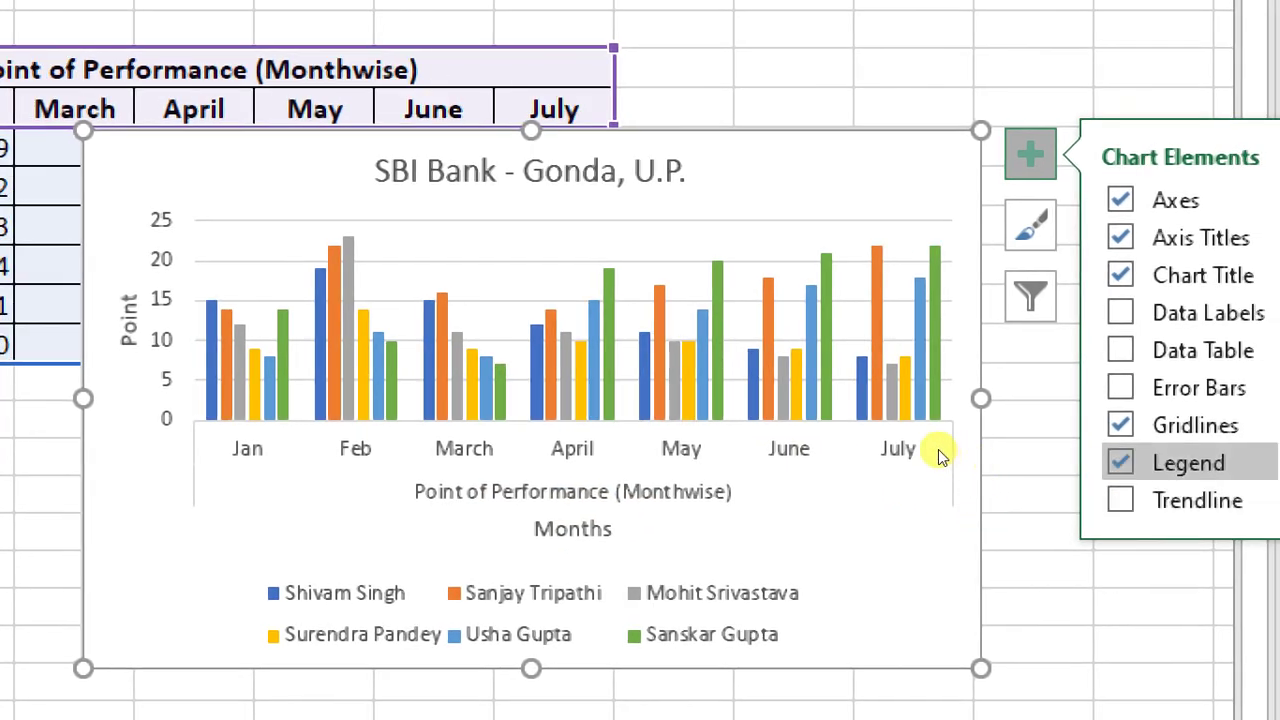
Step: Remove the chart legend from below the plot and add it again beside the columns
click(1120, 462)
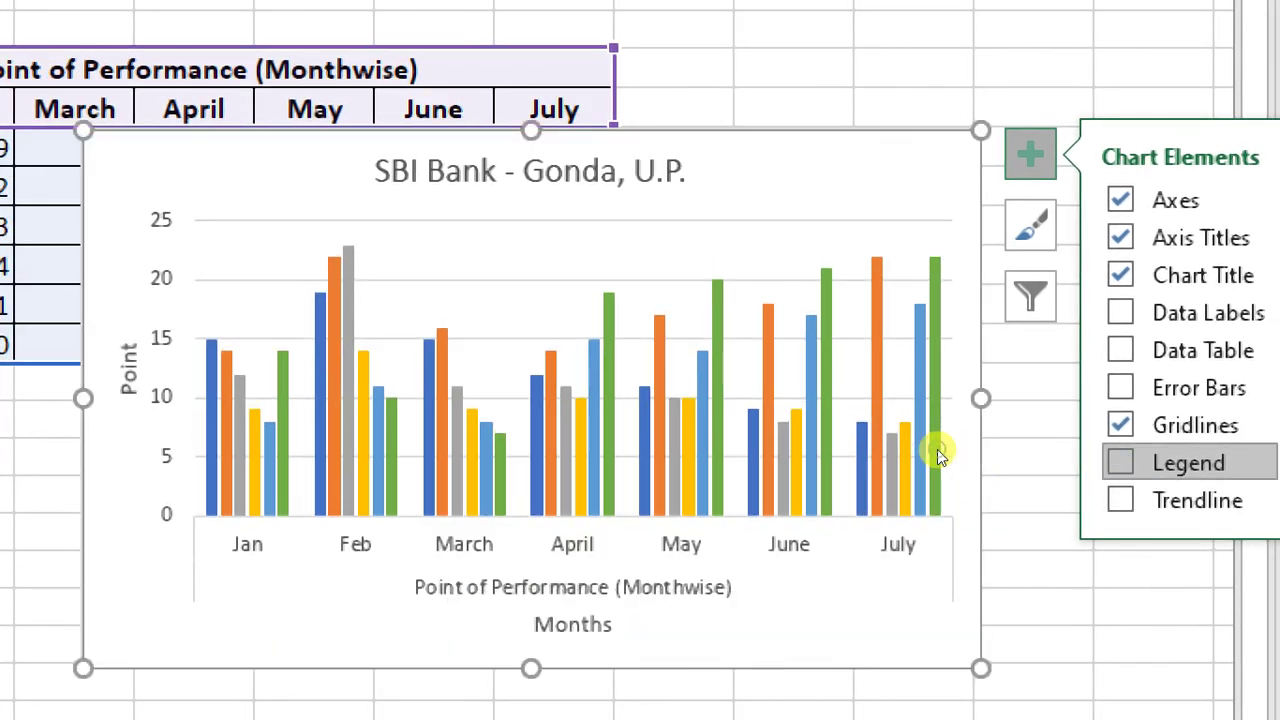
click(1120, 462)
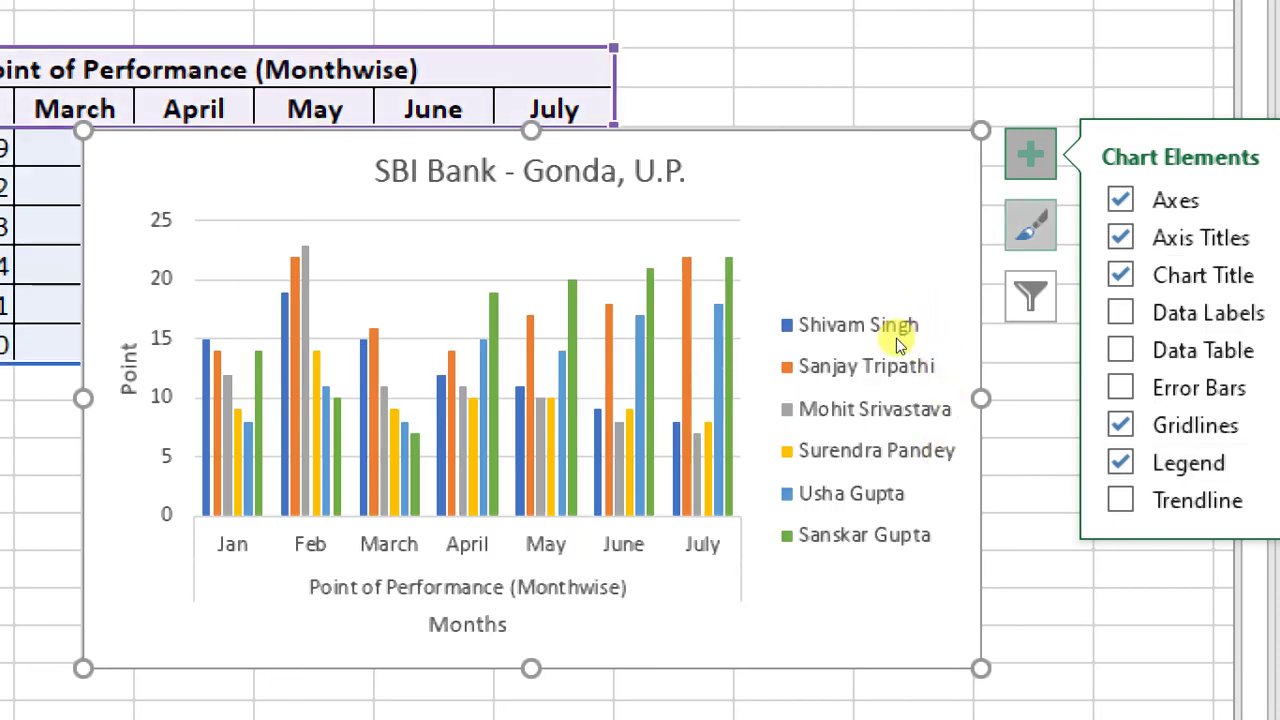
Step: Apply the second chart style, with an uppercase title, legend above the plot and data labels, to the column chart
click(1030, 225)
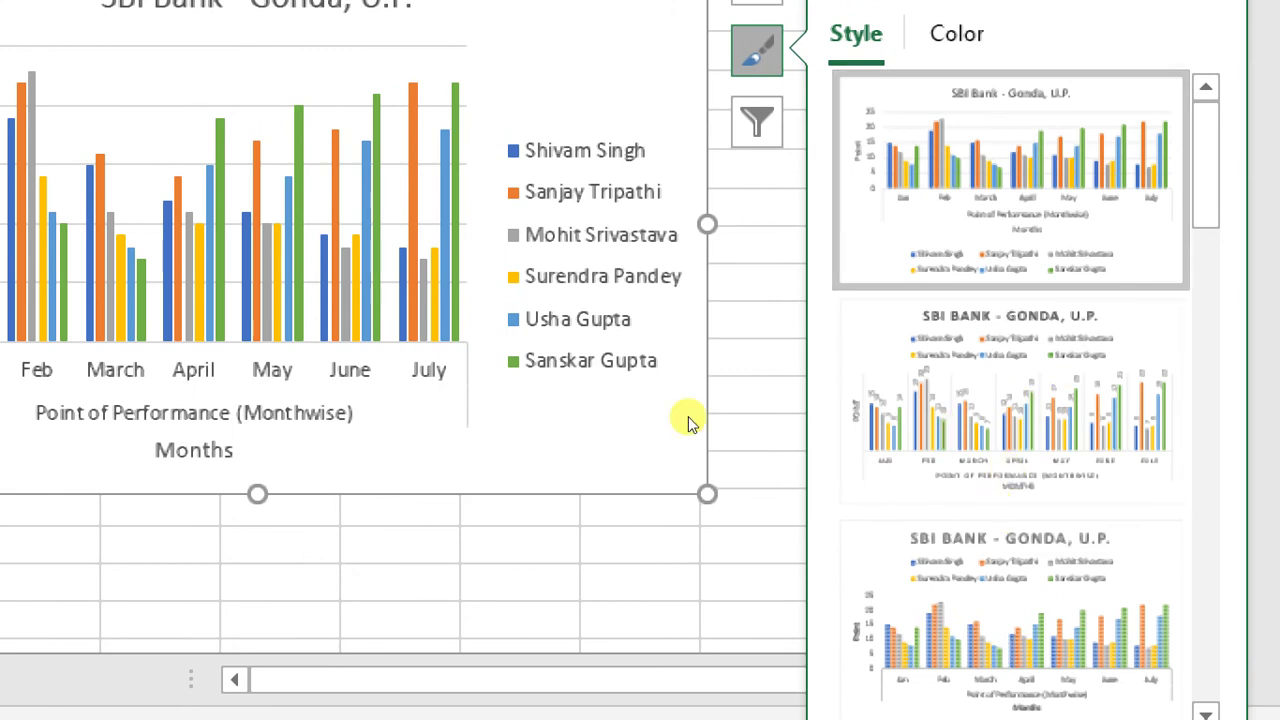
click(989, 525)
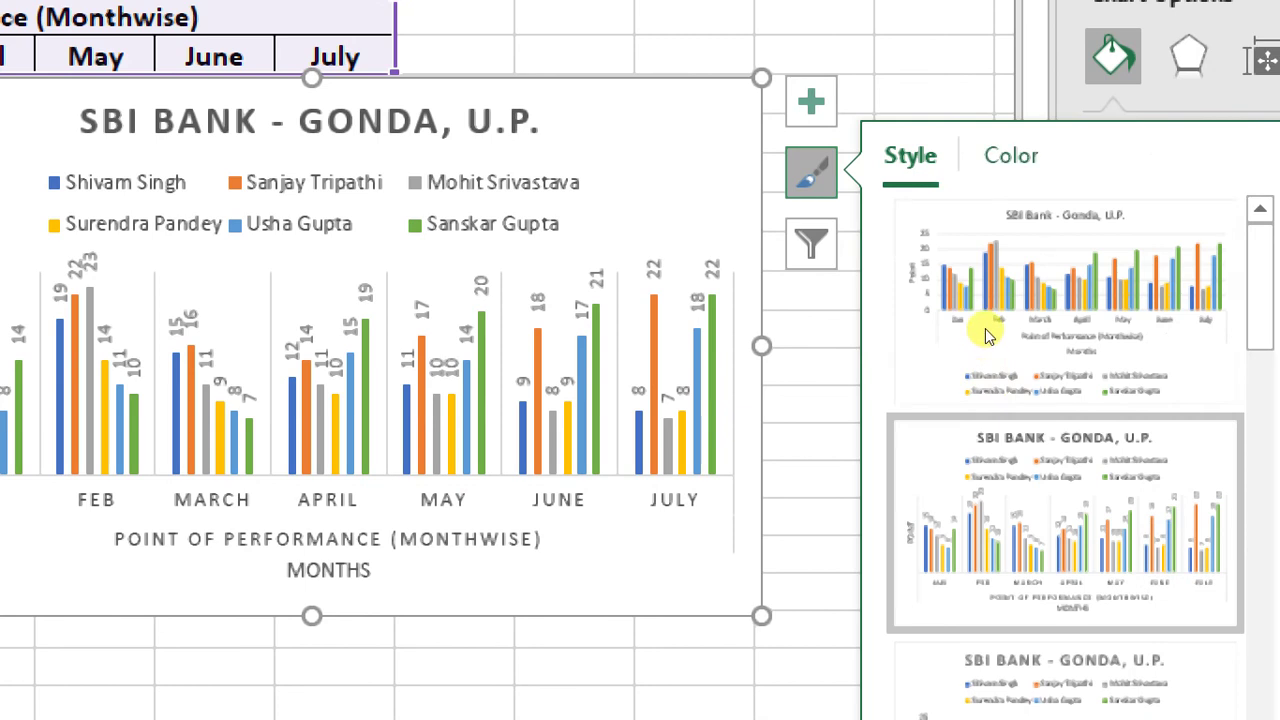
Step: Examine the series and categories offered in the column chart's filters without changing them
click(1077, 131)
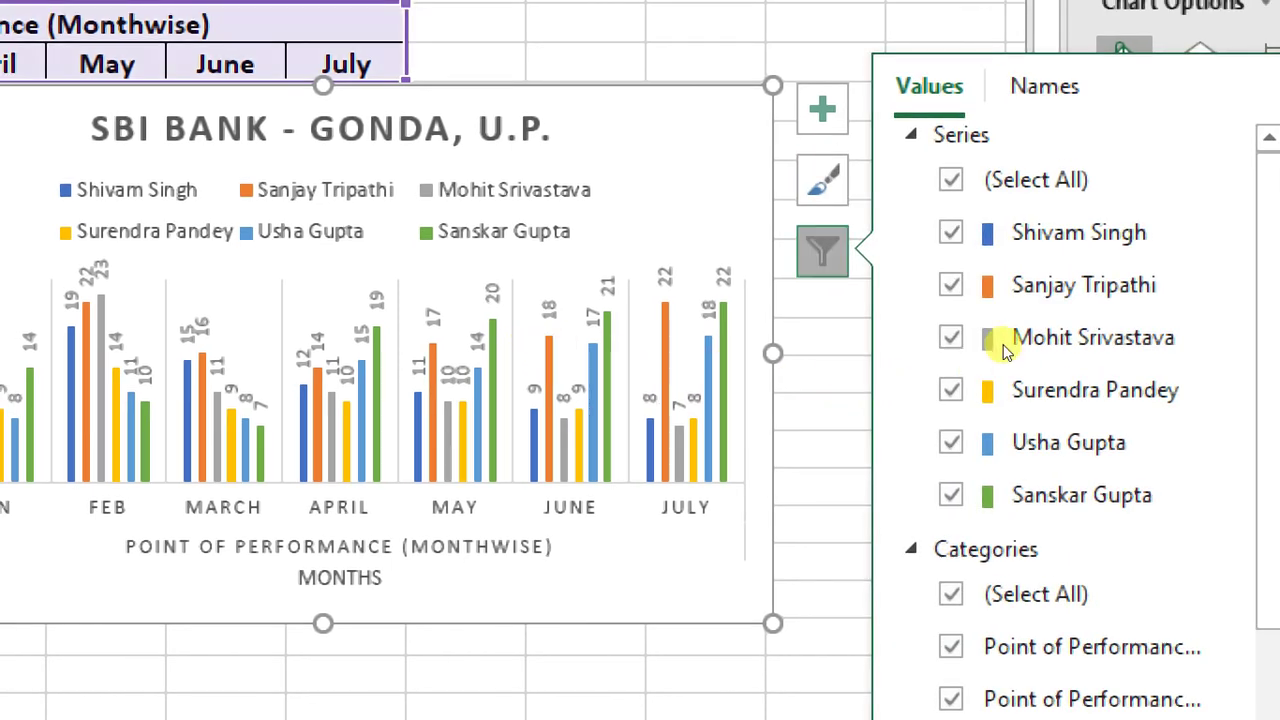
click(954, 363)
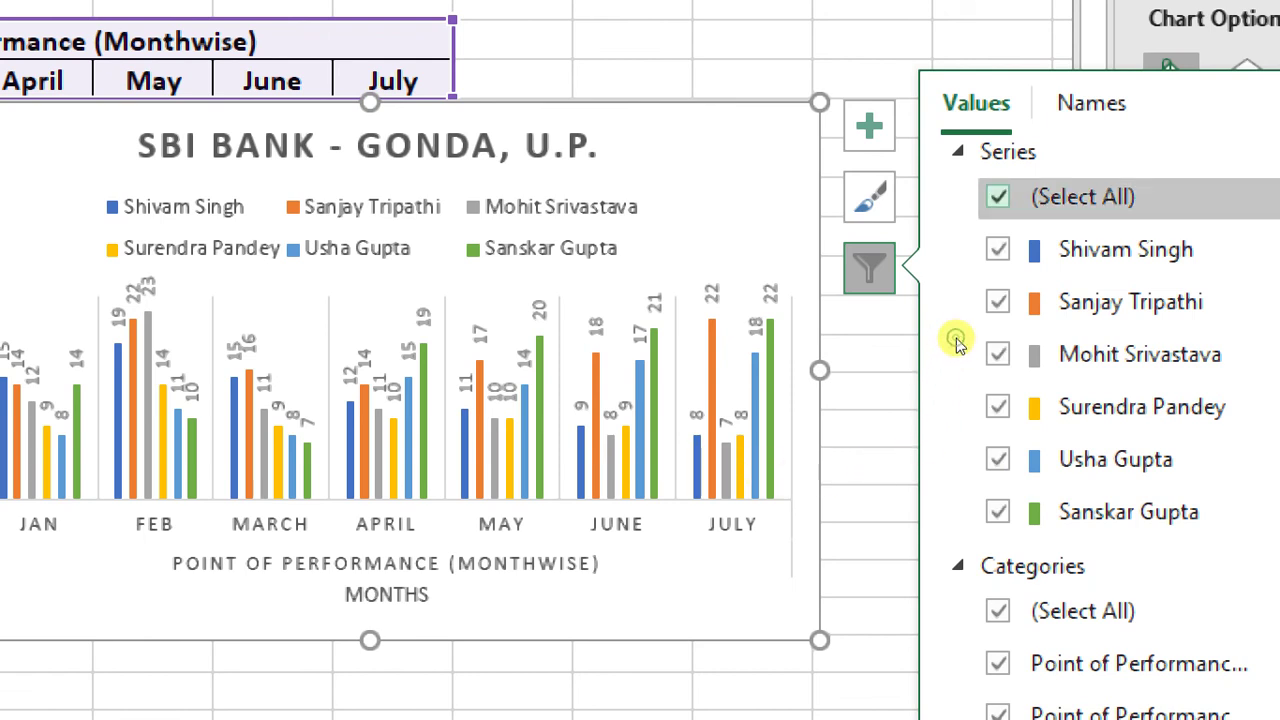
click(897, 402)
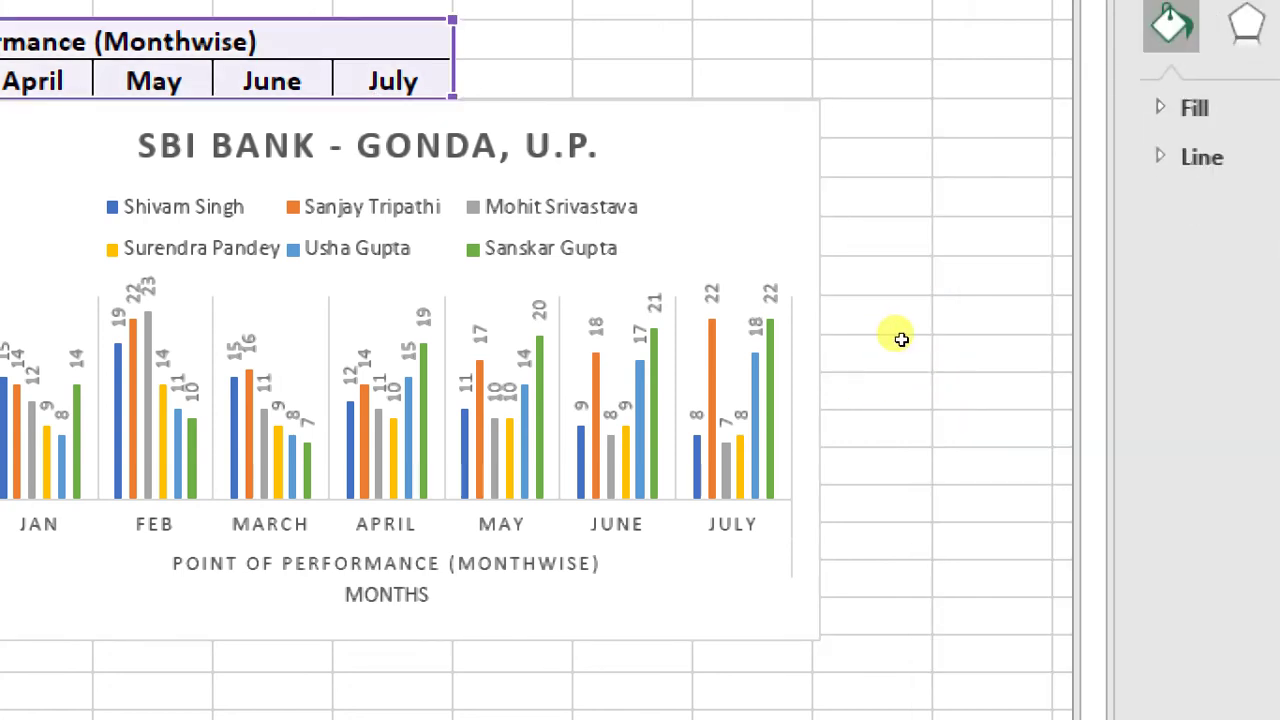
Step: Look through the chart element, quick layout and colour palette options available for the column chart
click(808, 317)
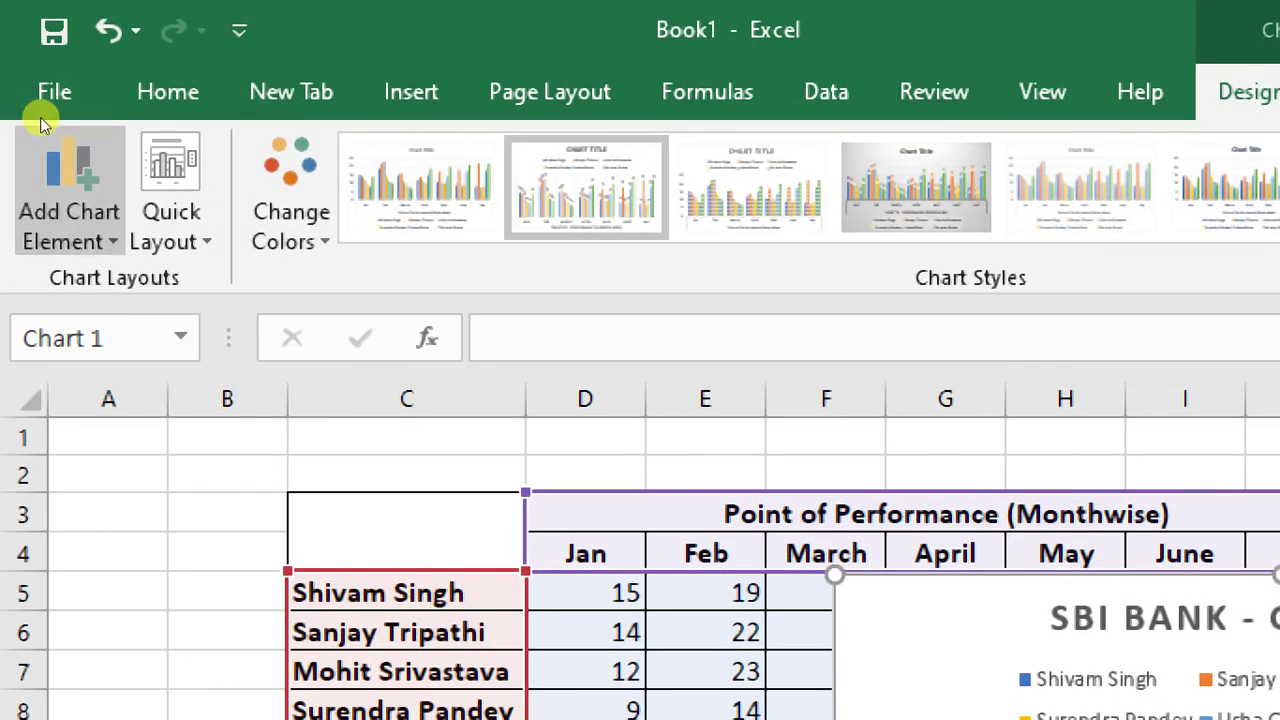
click(42, 122)
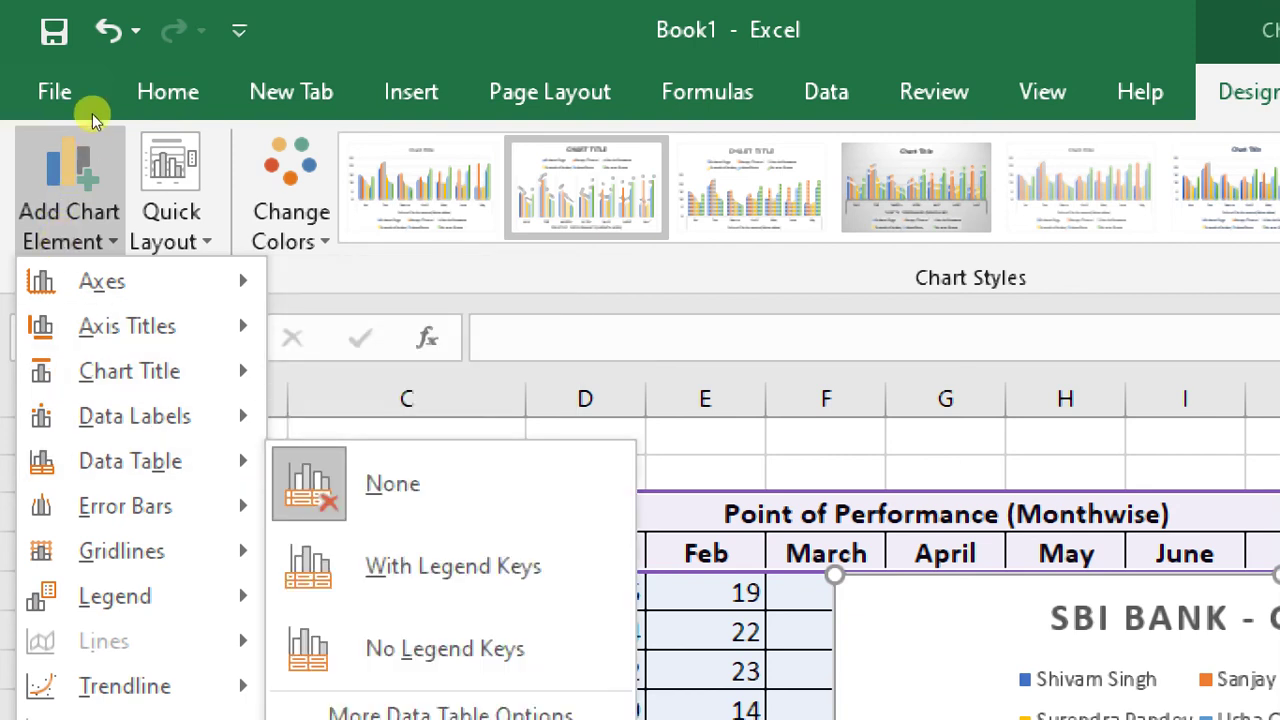
click(97, 116)
click(150, 190)
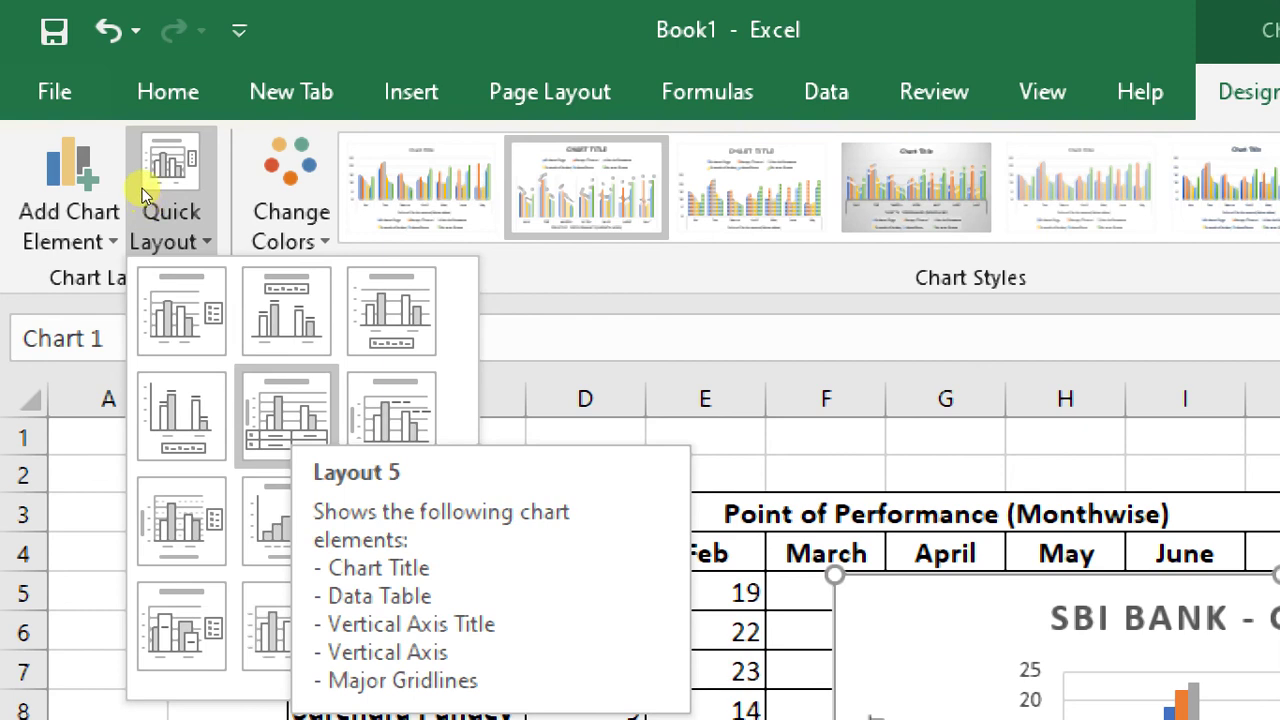
key(Right)
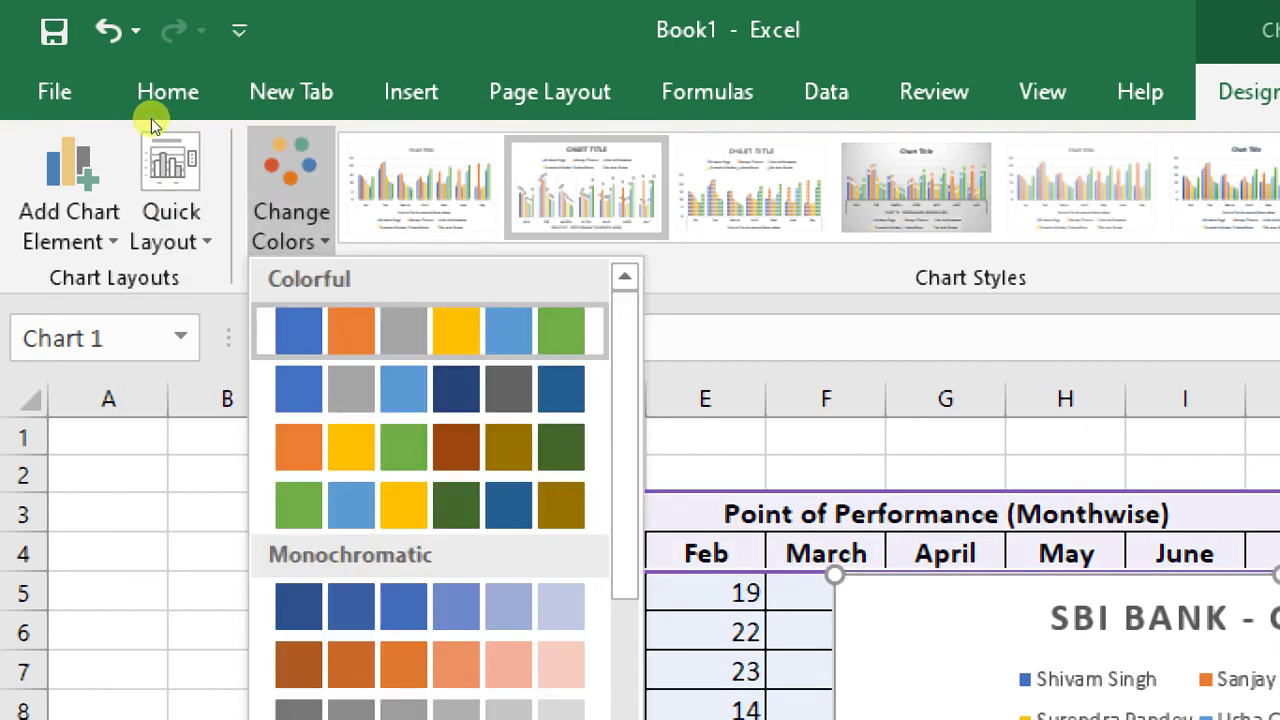
key(Escape)
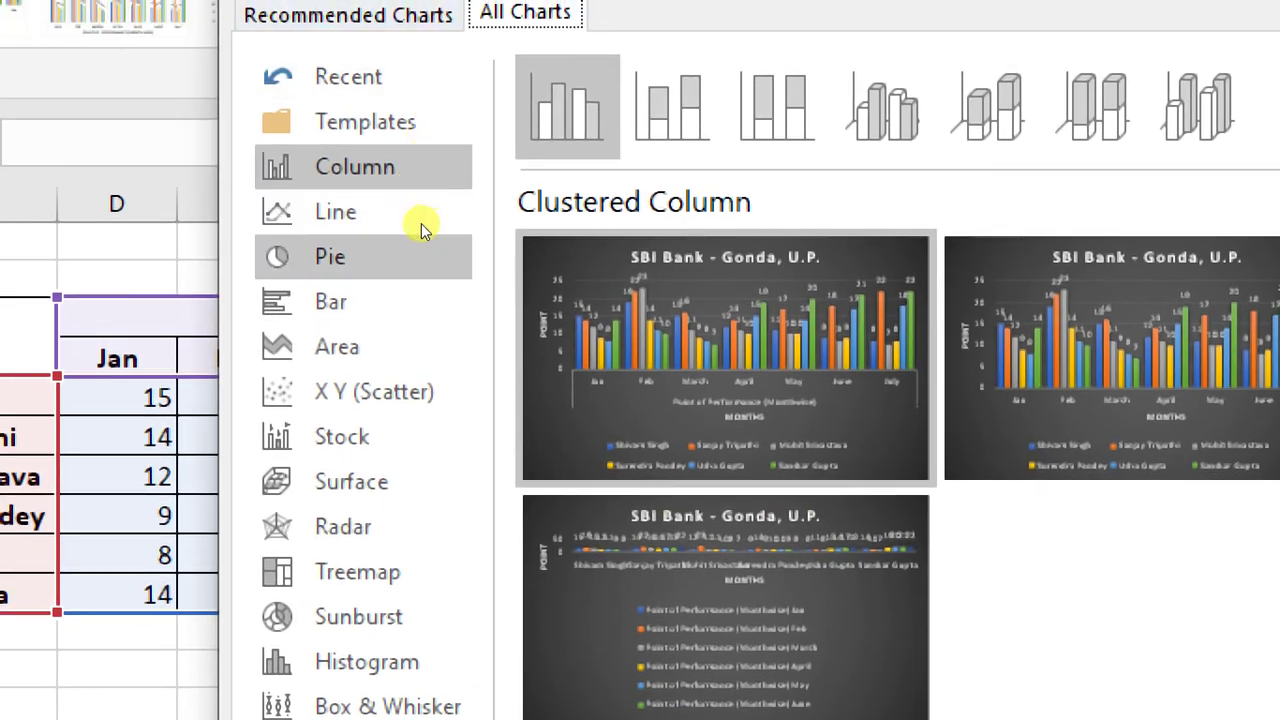
Step: Change the column chart's type to Line, and delete the chart from the sheet
click(421, 230)
click(418, 210)
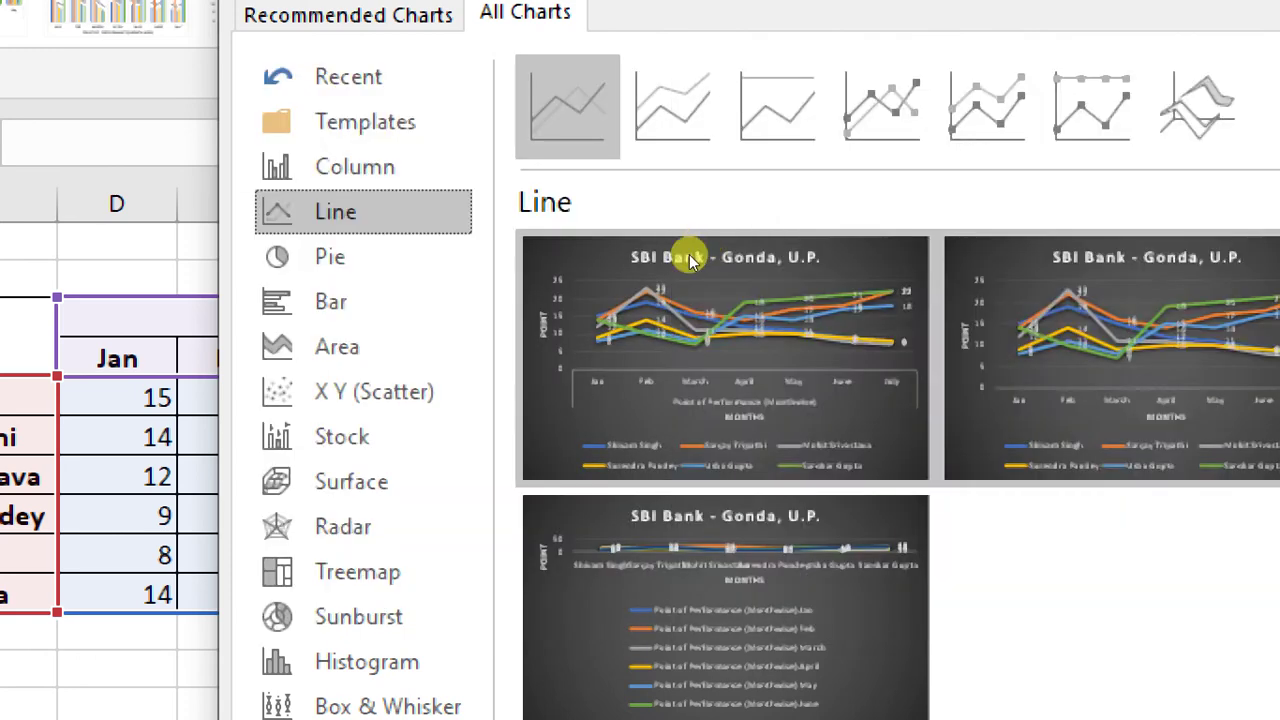
mouse_move(618, 277)
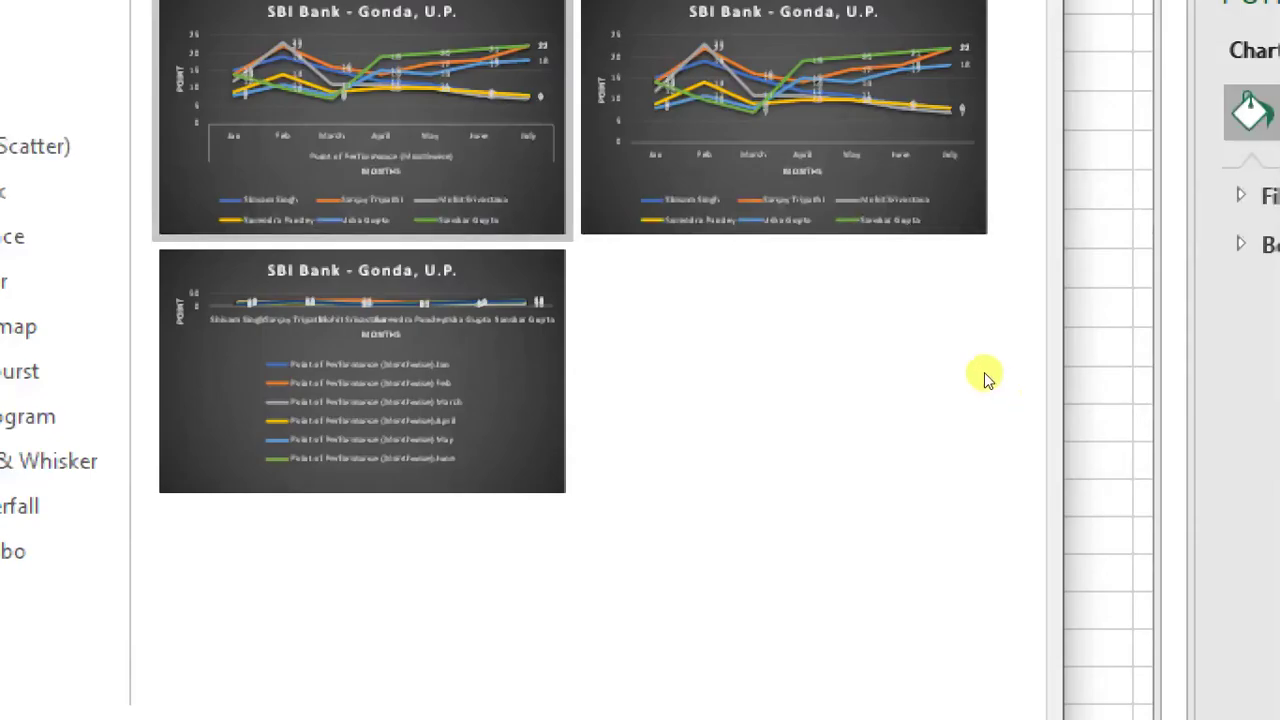
key(Escape)
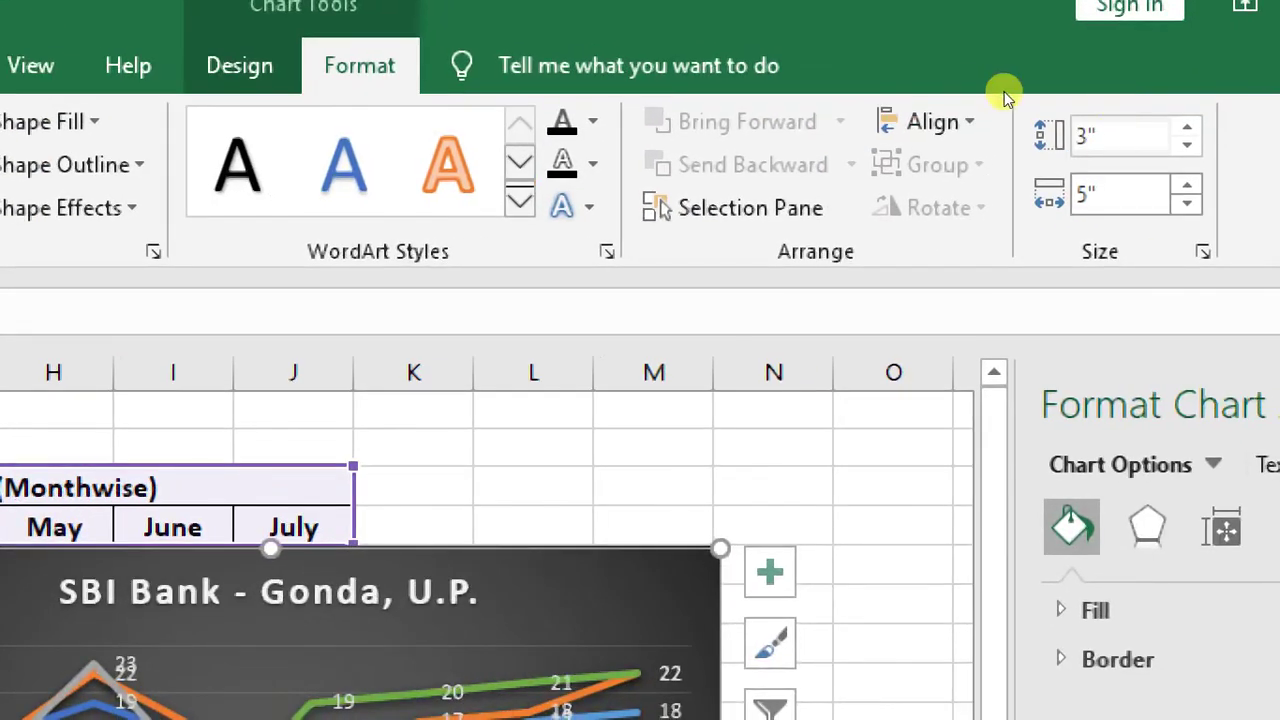
scroll(611, 41, up, 1)
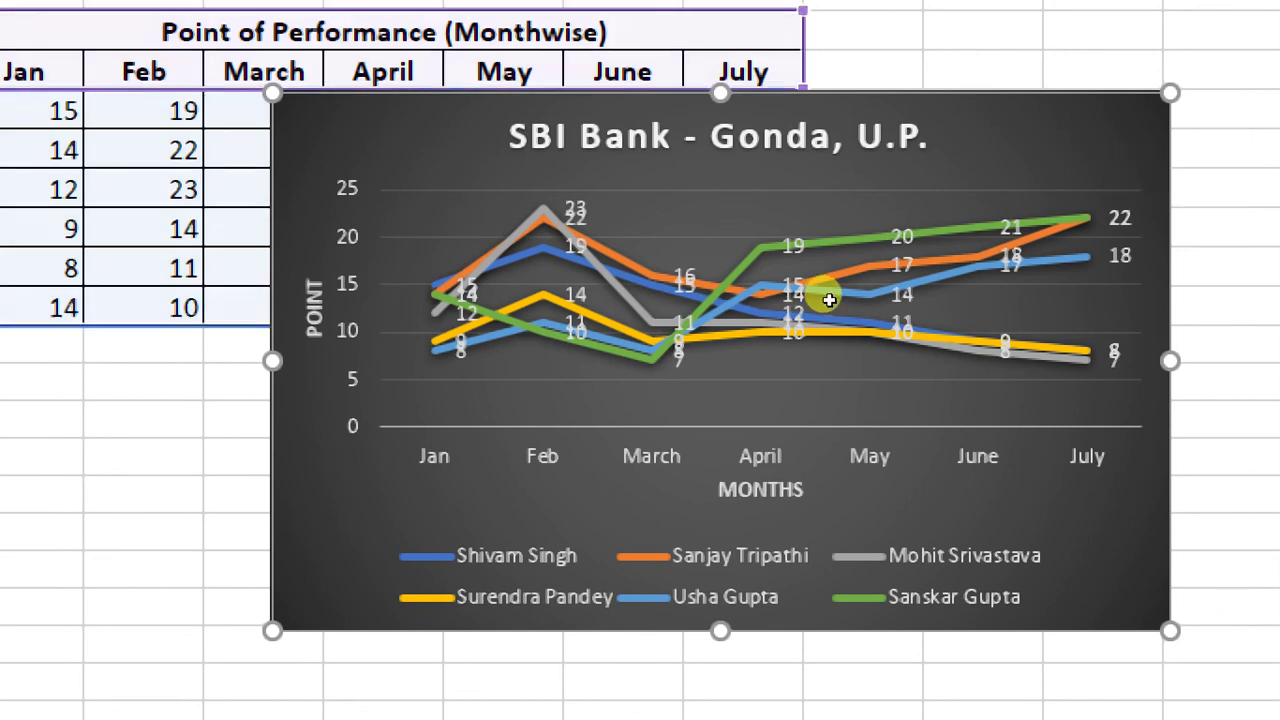
key(Delete)
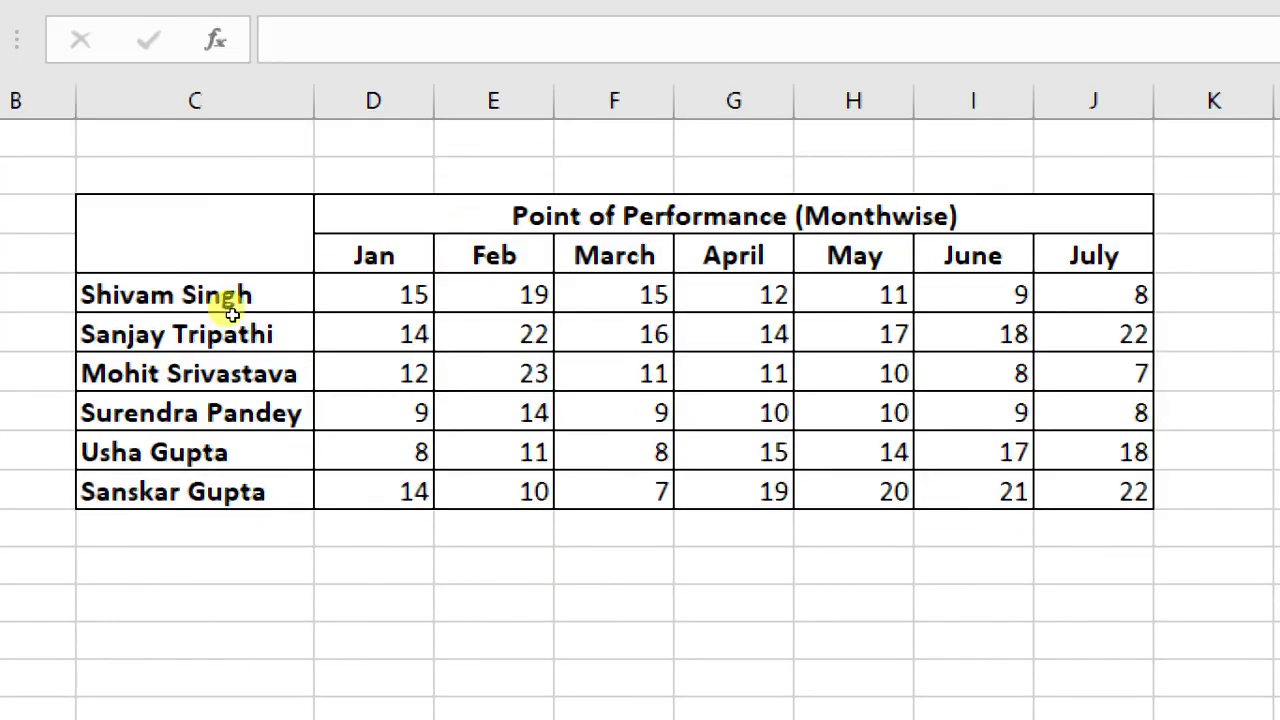
Step: Insert the recommended stacked column chart for the whole performance table, and delete it again
drag(166, 266, 470, 492)
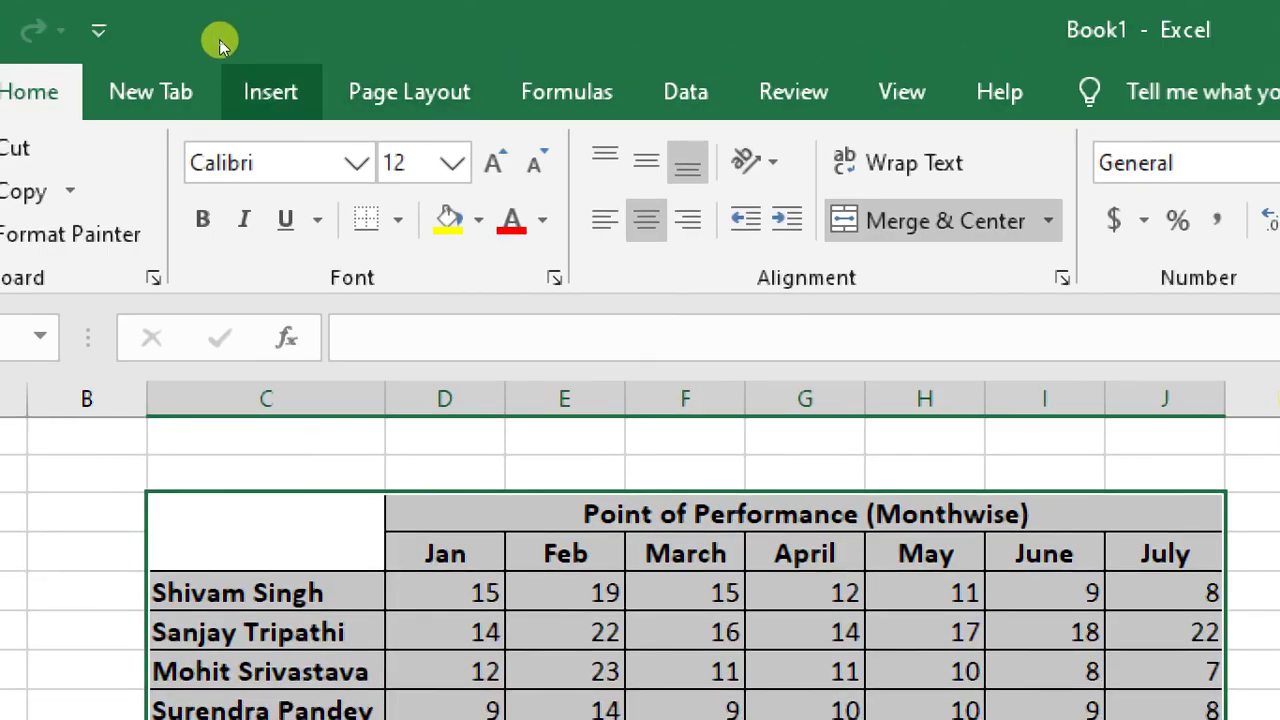
click(268, 92)
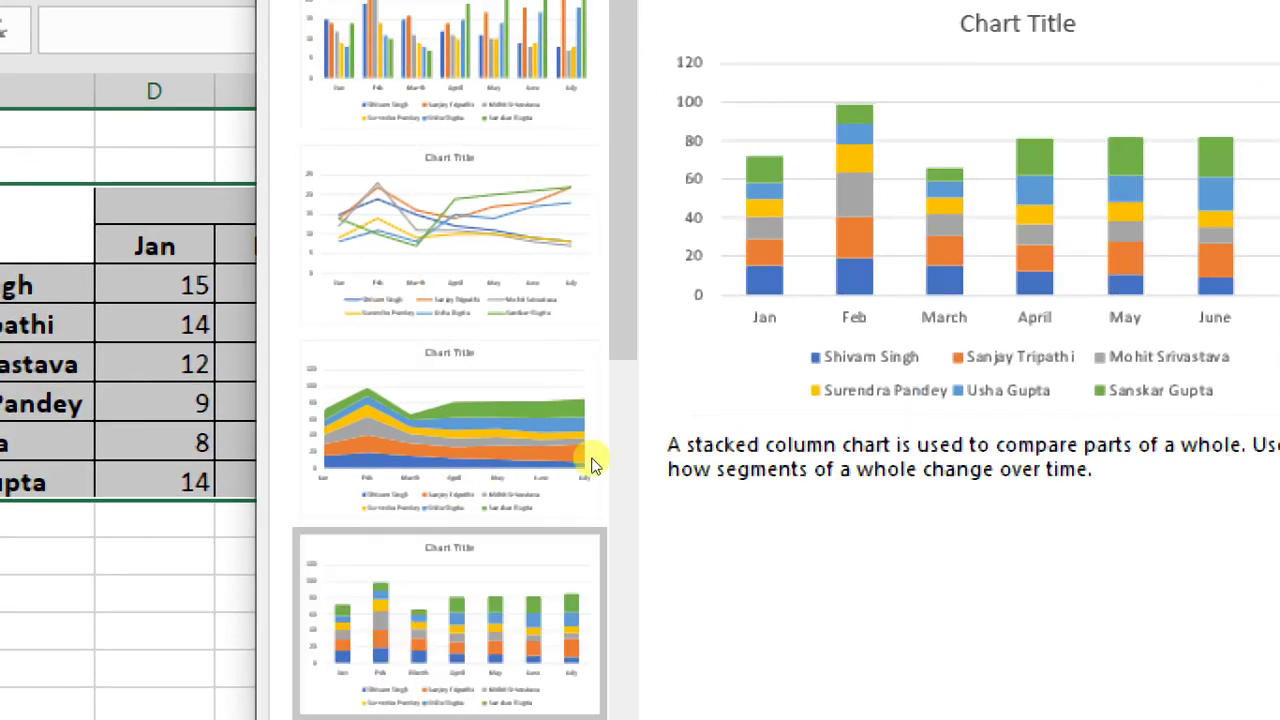
key(Return)
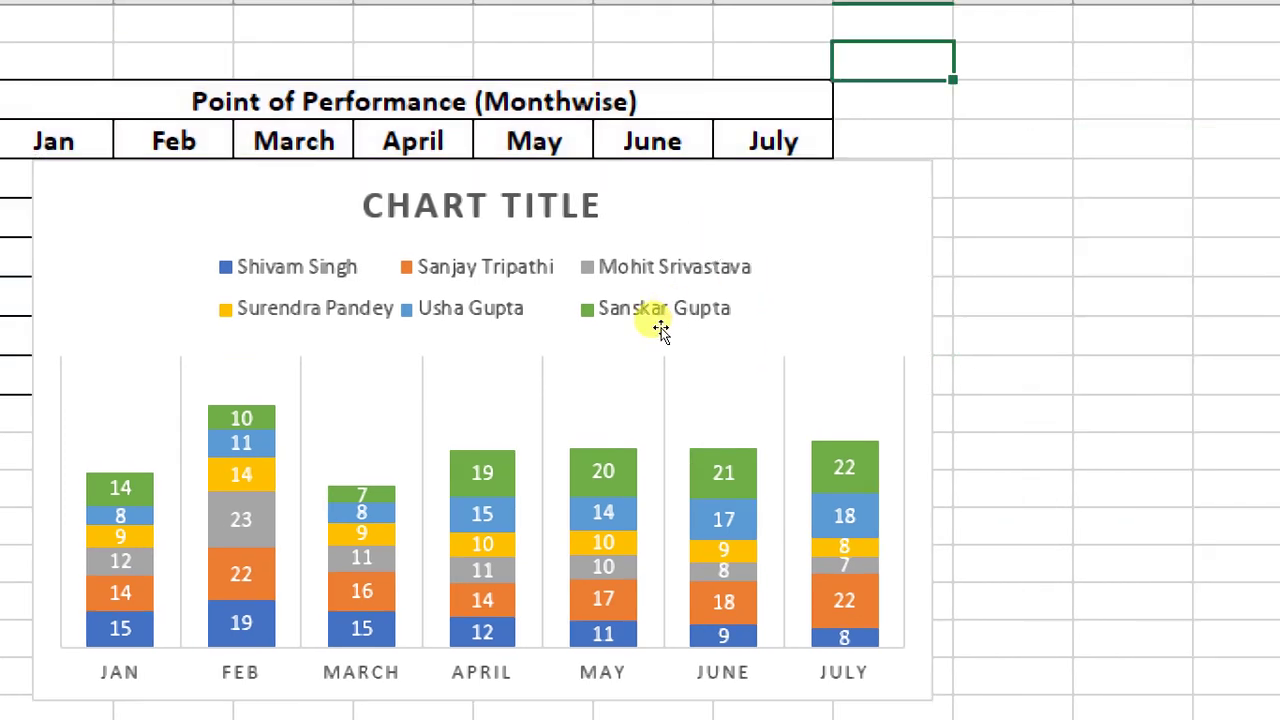
click(660, 330)
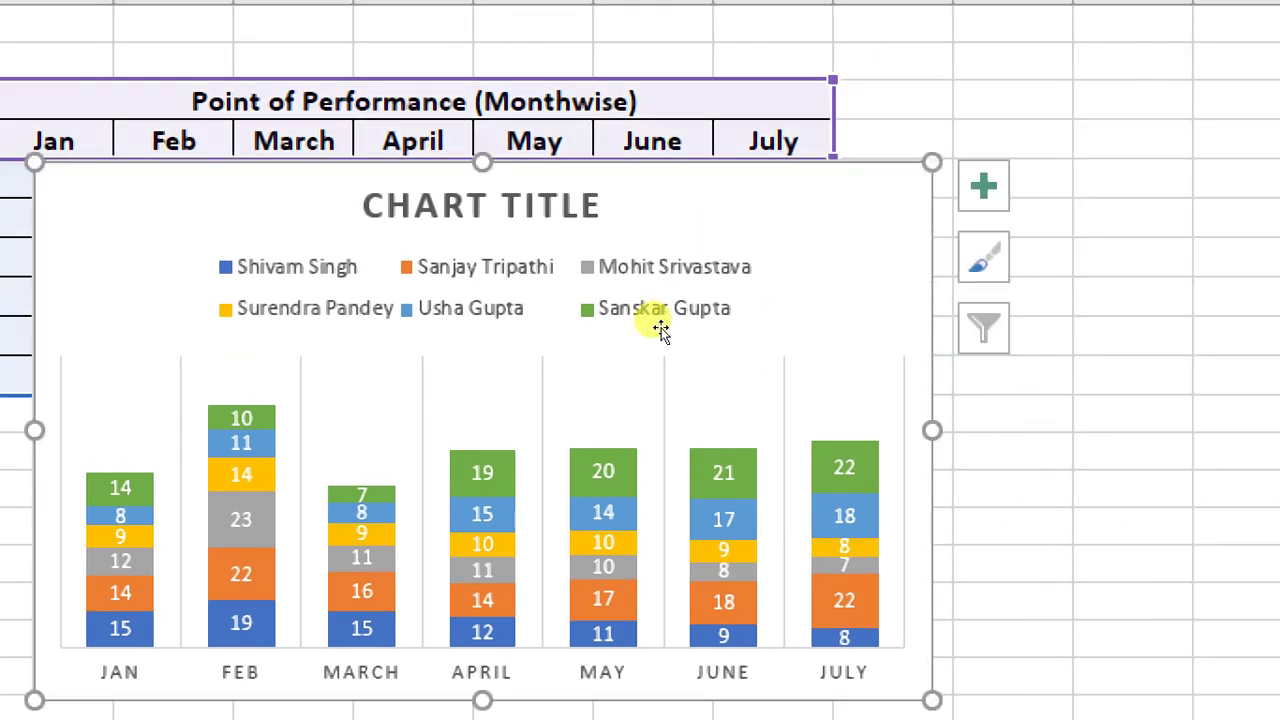
key(Delete)
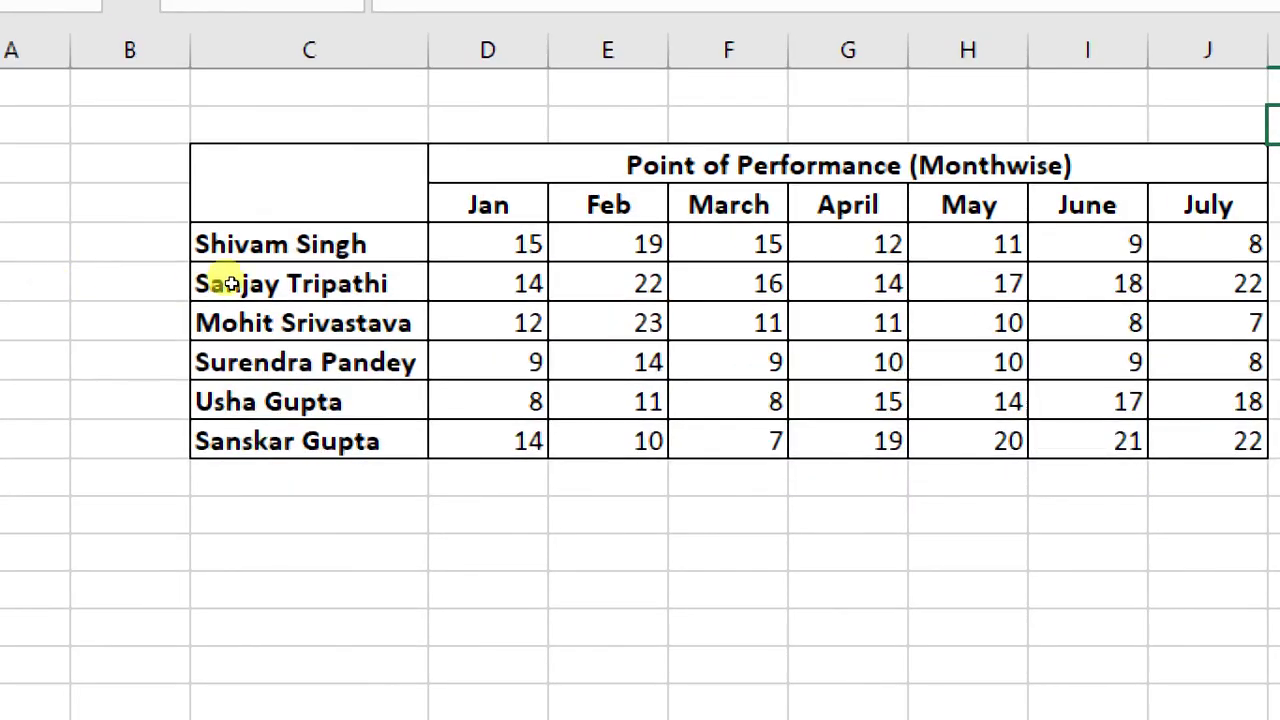
key(Down)
key(Left)
key(Left)
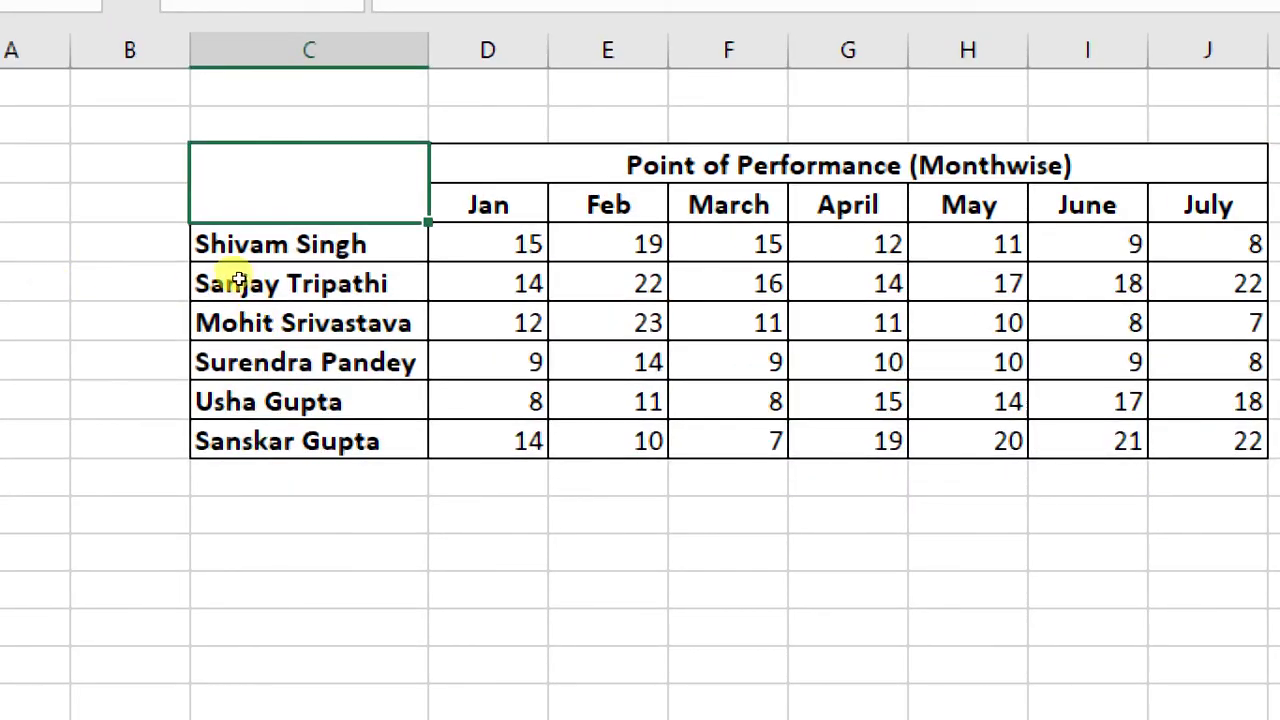
key(ctrl+shift+Right)
key(shift+Down)
key(shift+Down)
key(Down)
key(Down)
key(Down)
key(Right)
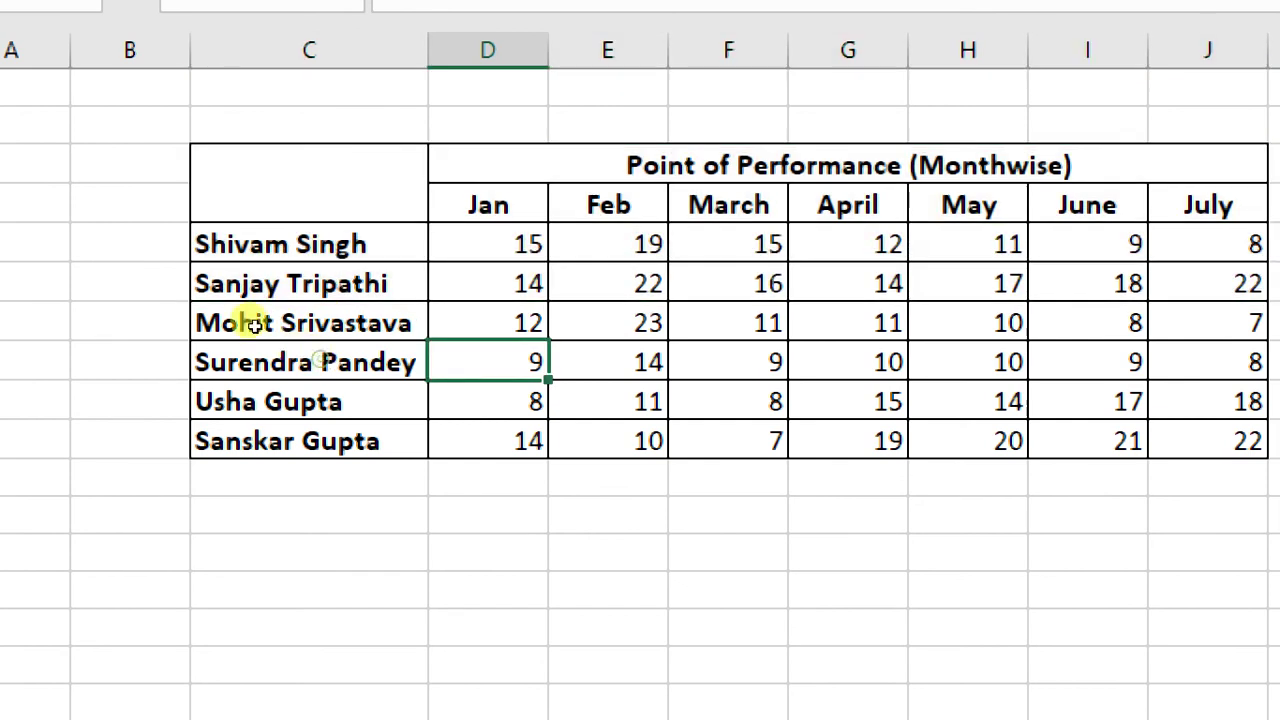
Step: Insert a 3-D pie chart of the employee names and their Jan points
drag(215, 248, 290, 400)
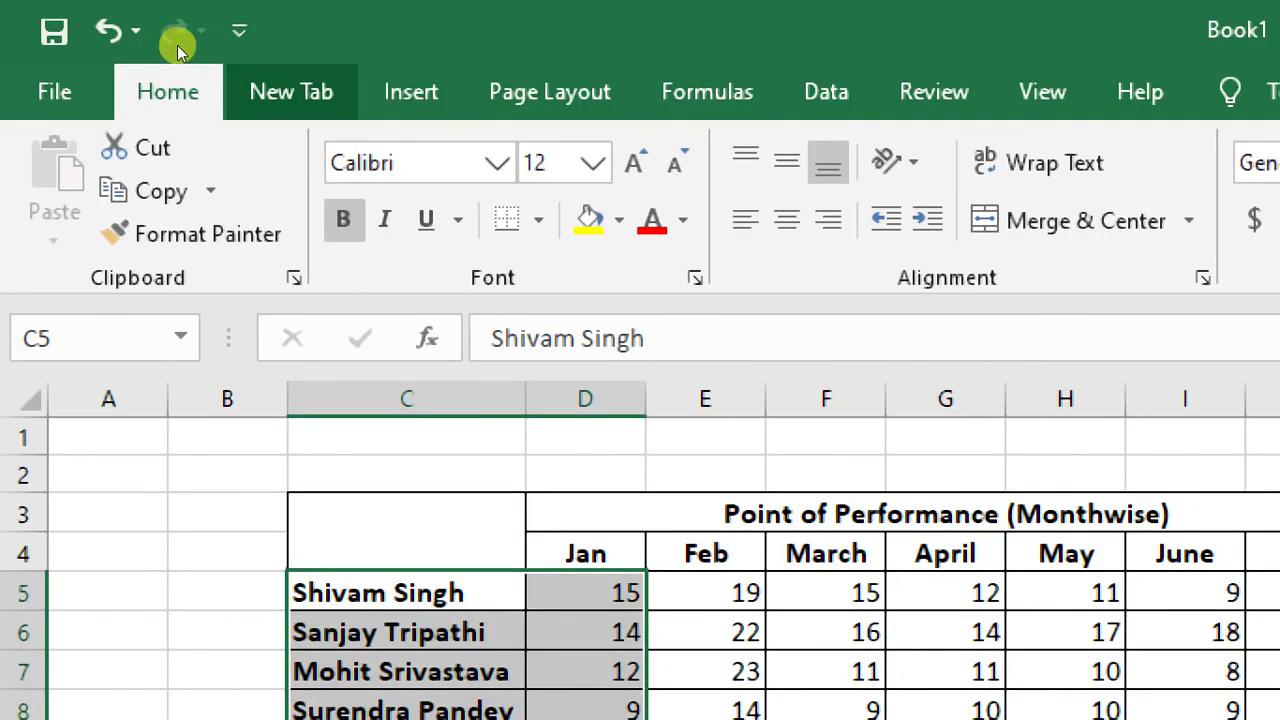
click(411, 91)
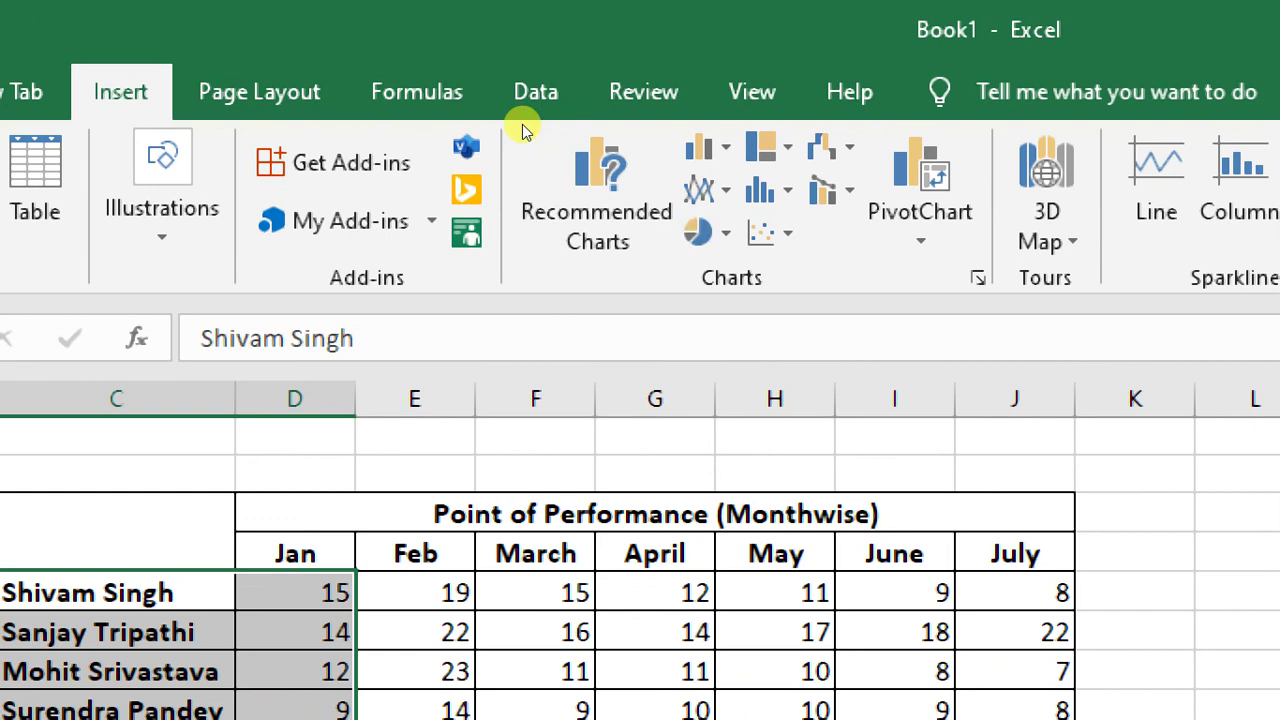
click(708, 233)
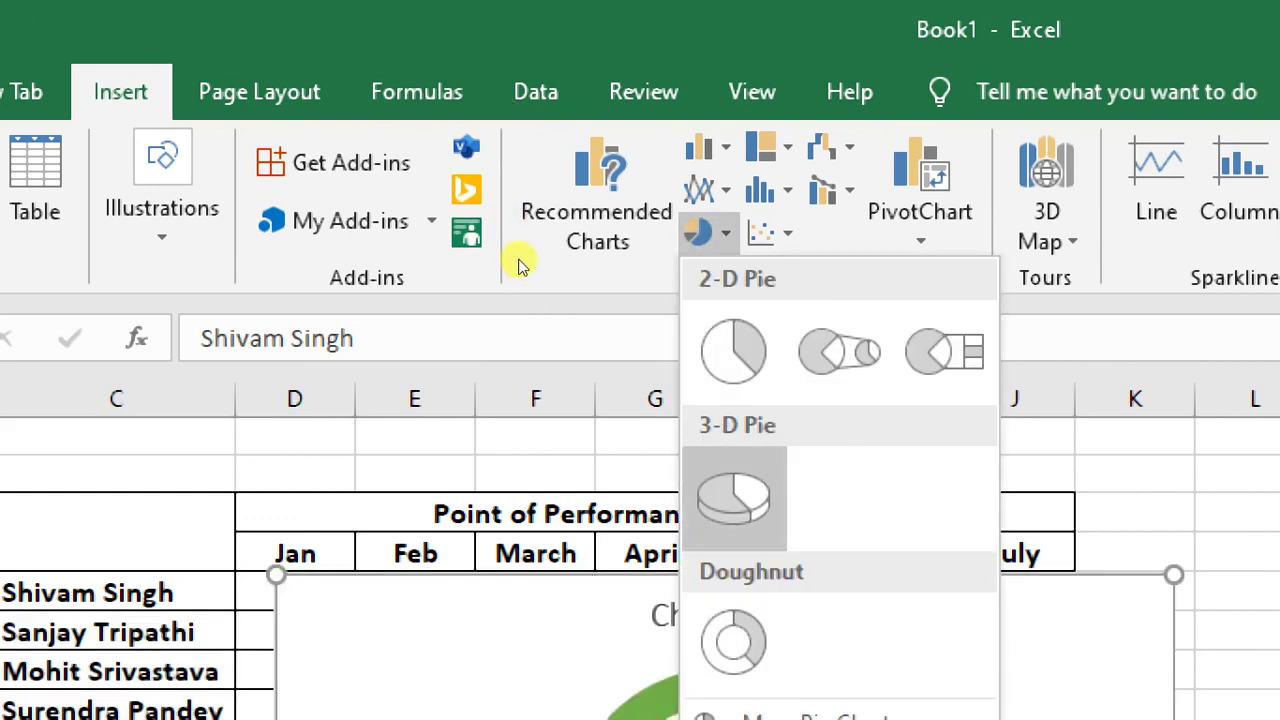
click(735, 498)
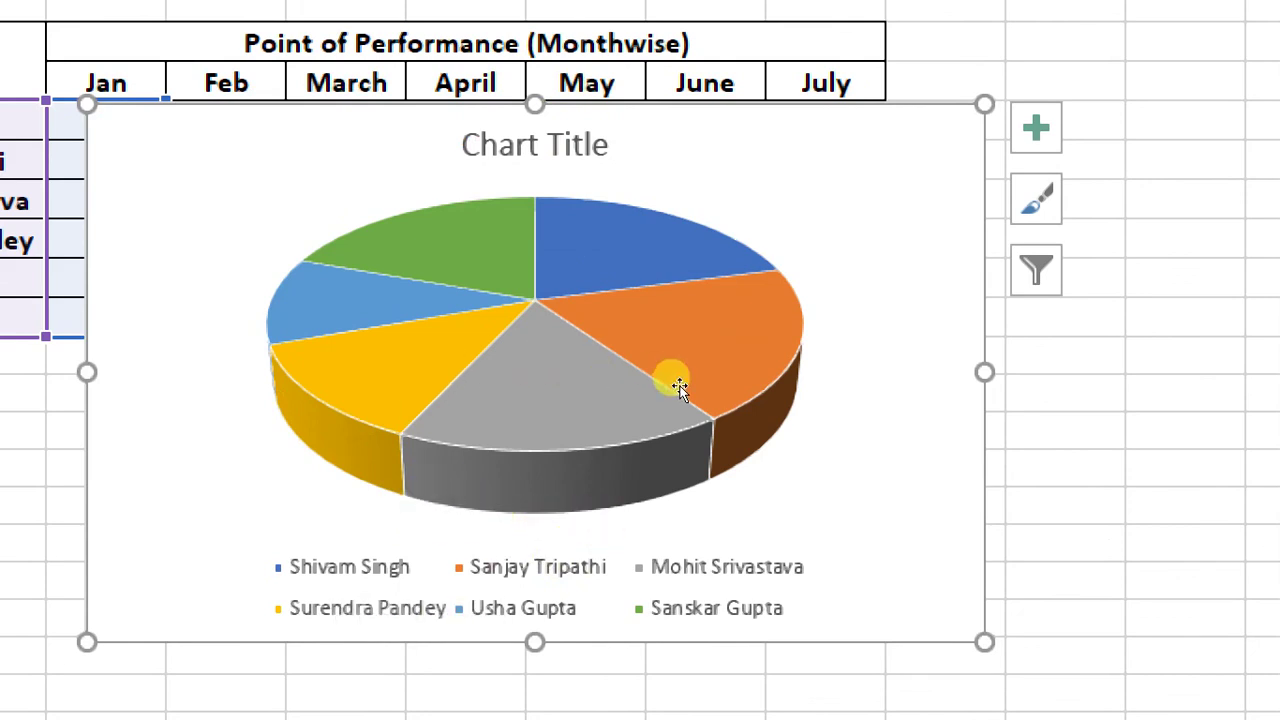
Step: Add data labels to the slices of the 3-D pie chart
key(ctrl)
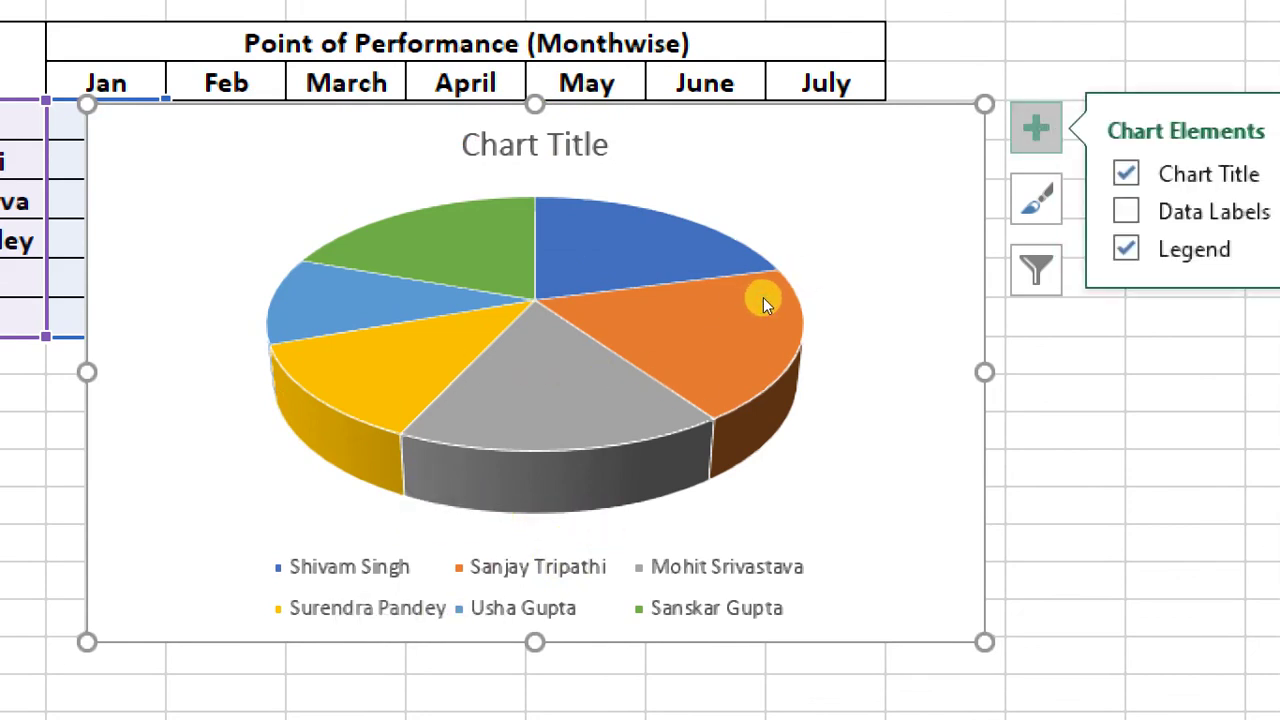
key(Down)
key(space)
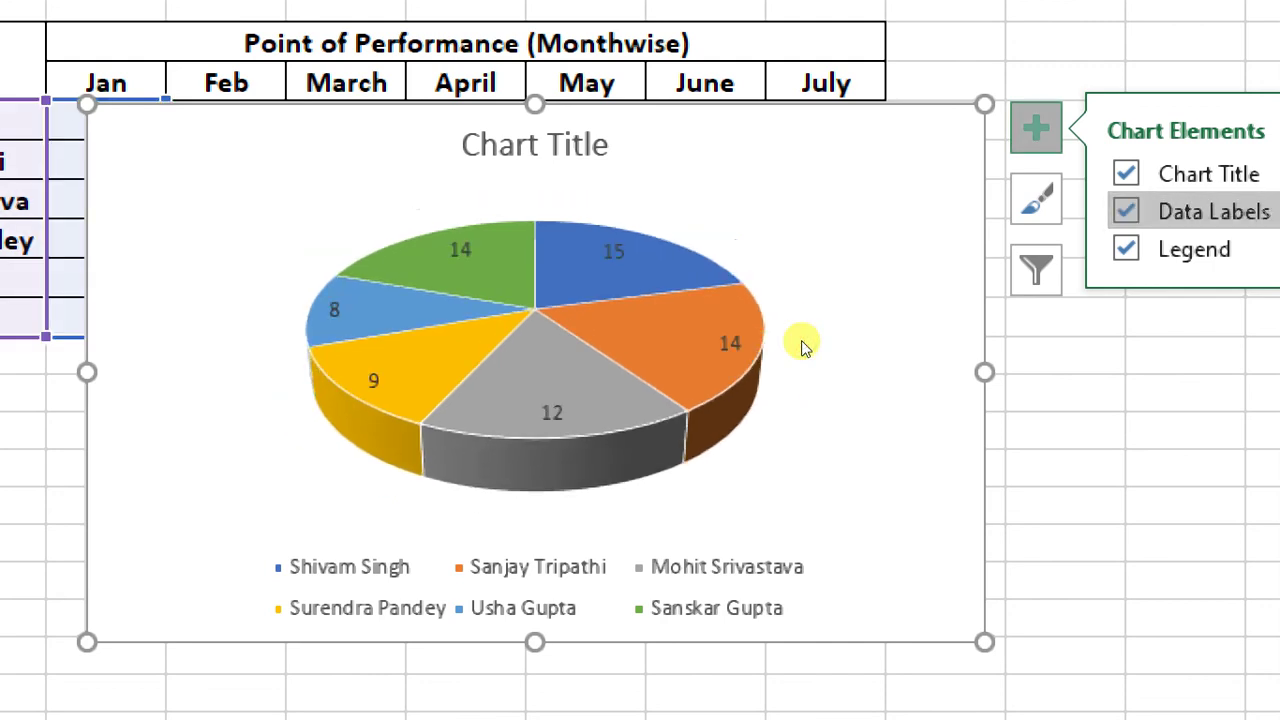
Step: Apply the third chart style, with grey background and percentage labels, to the pie chart, and delete the chart
key(Tab)
key(Return)
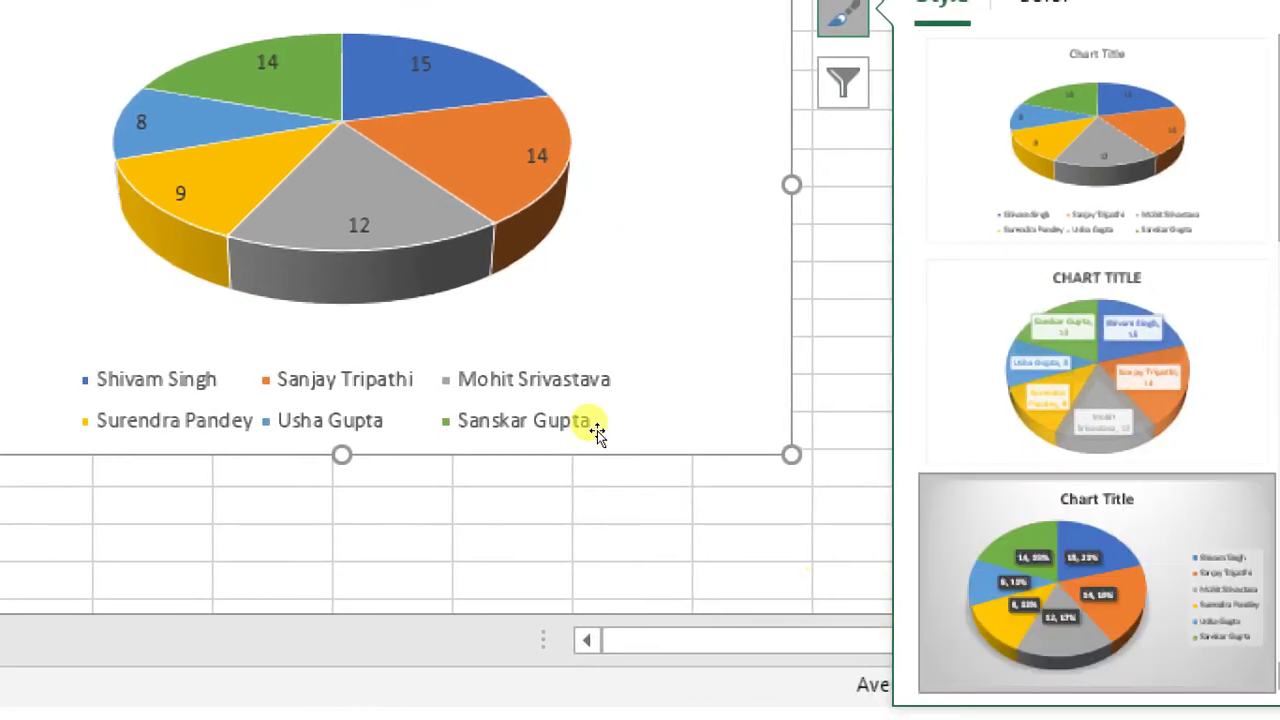
key(Return)
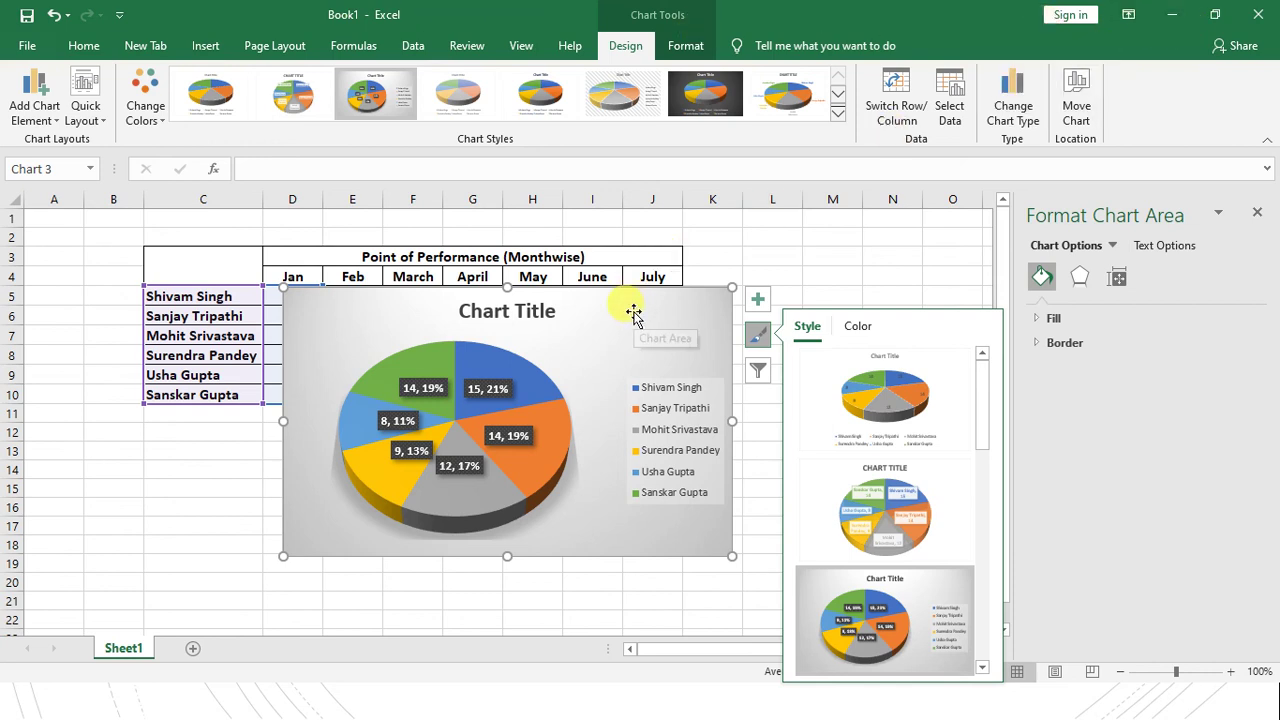
key(Delete)
click(805, 445)
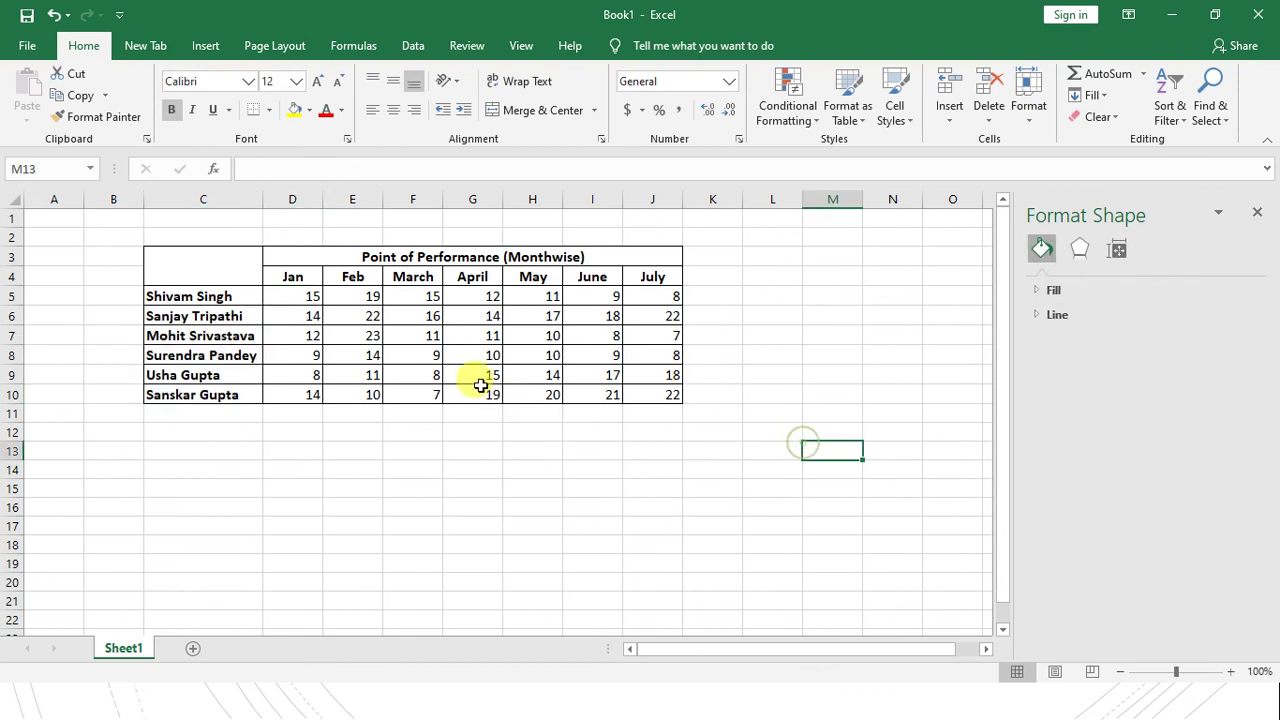
Step: Preview a 3-D Surface chart of the whole performance table C3:J10 without inserting it
drag(225, 270, 424, 390)
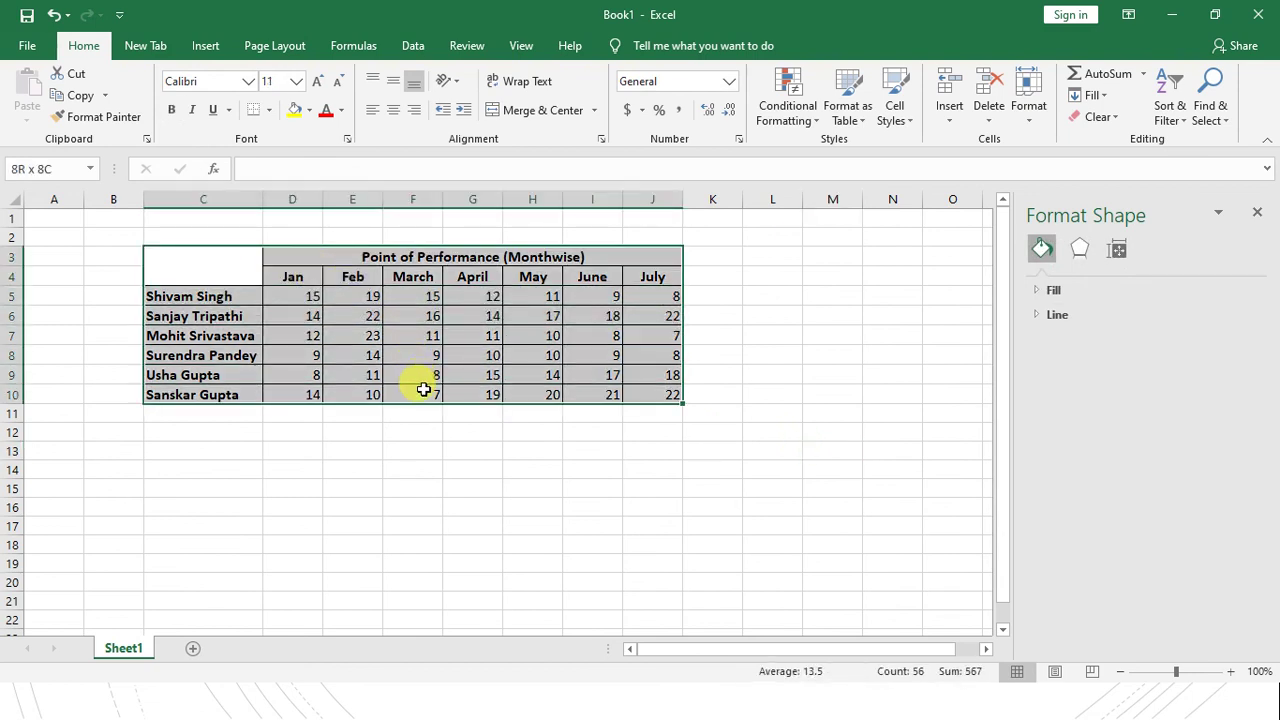
click(208, 47)
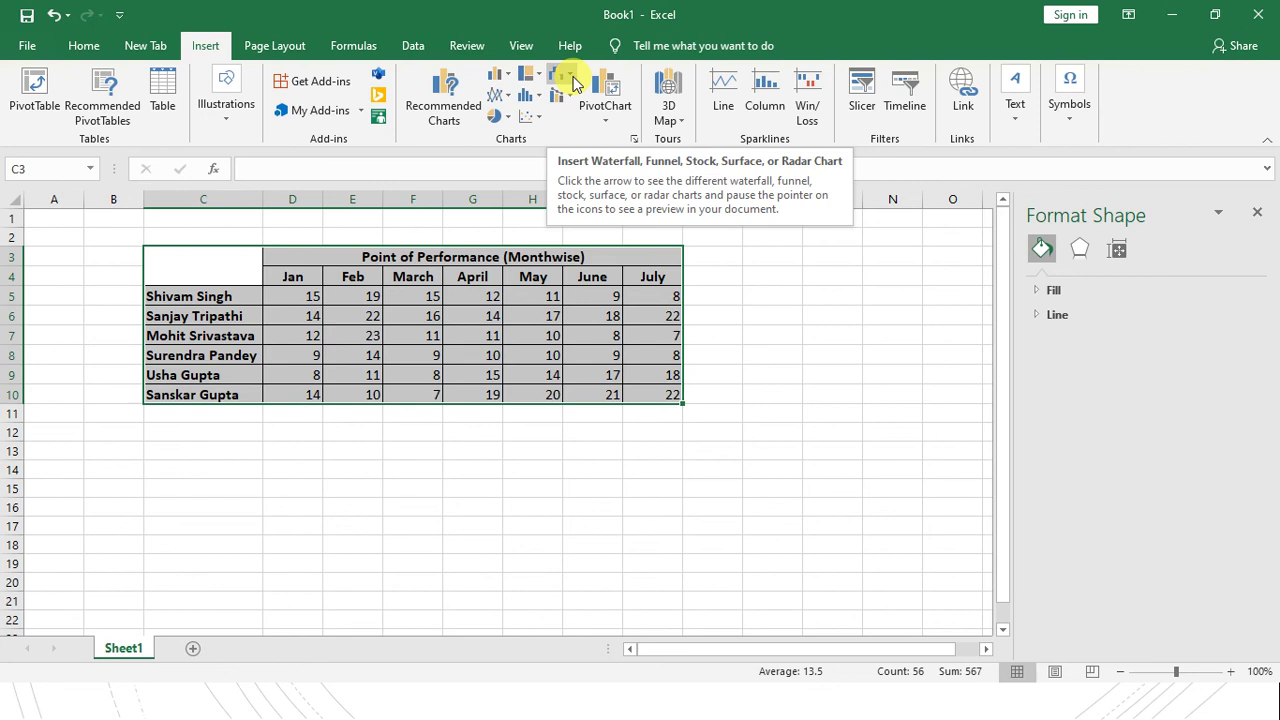
click(572, 78)
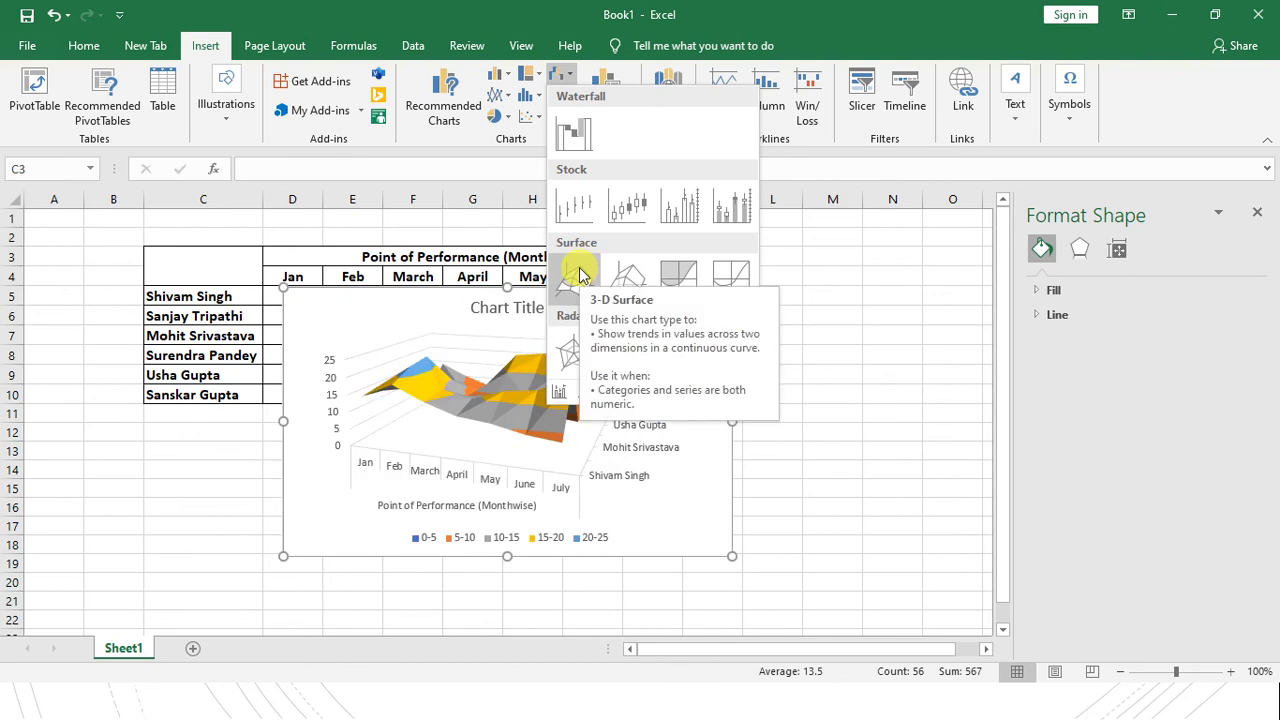
click(668, 222)
click(760, 419)
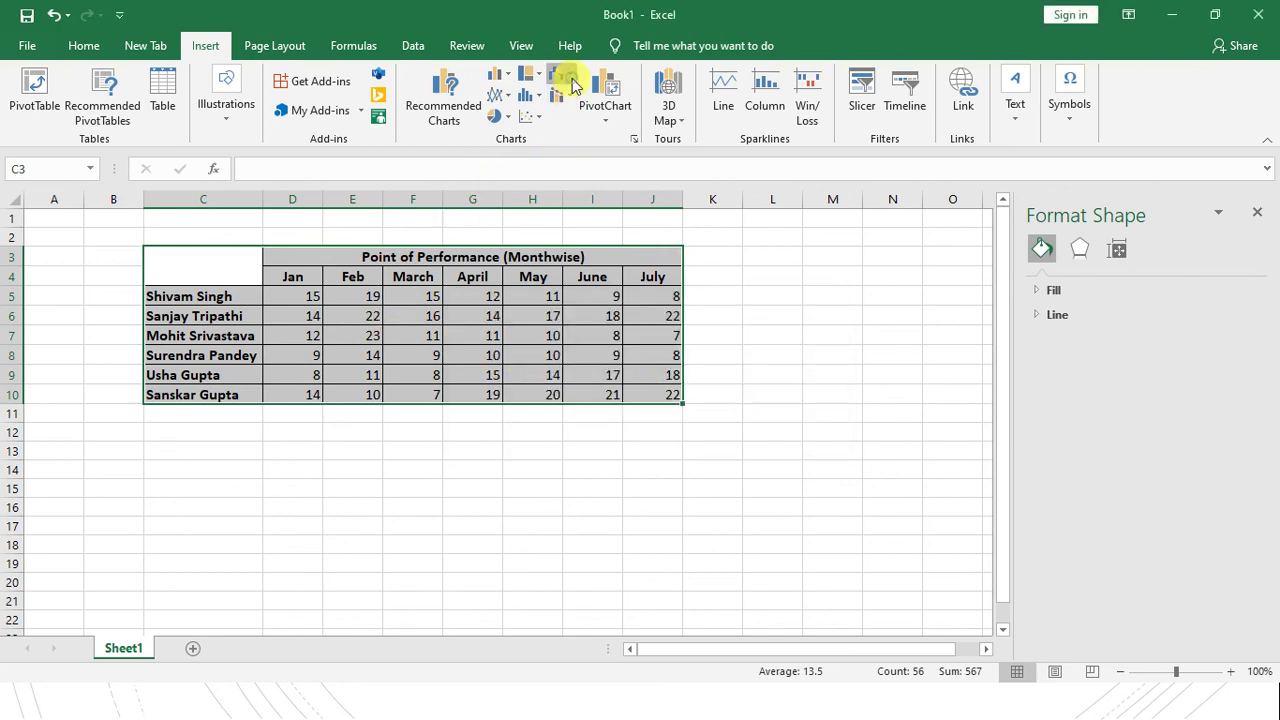
Step: Insert a 3-D Surface chart of the whole performance table and apply the fourth chart style with the dark background
click(573, 85)
click(557, 285)
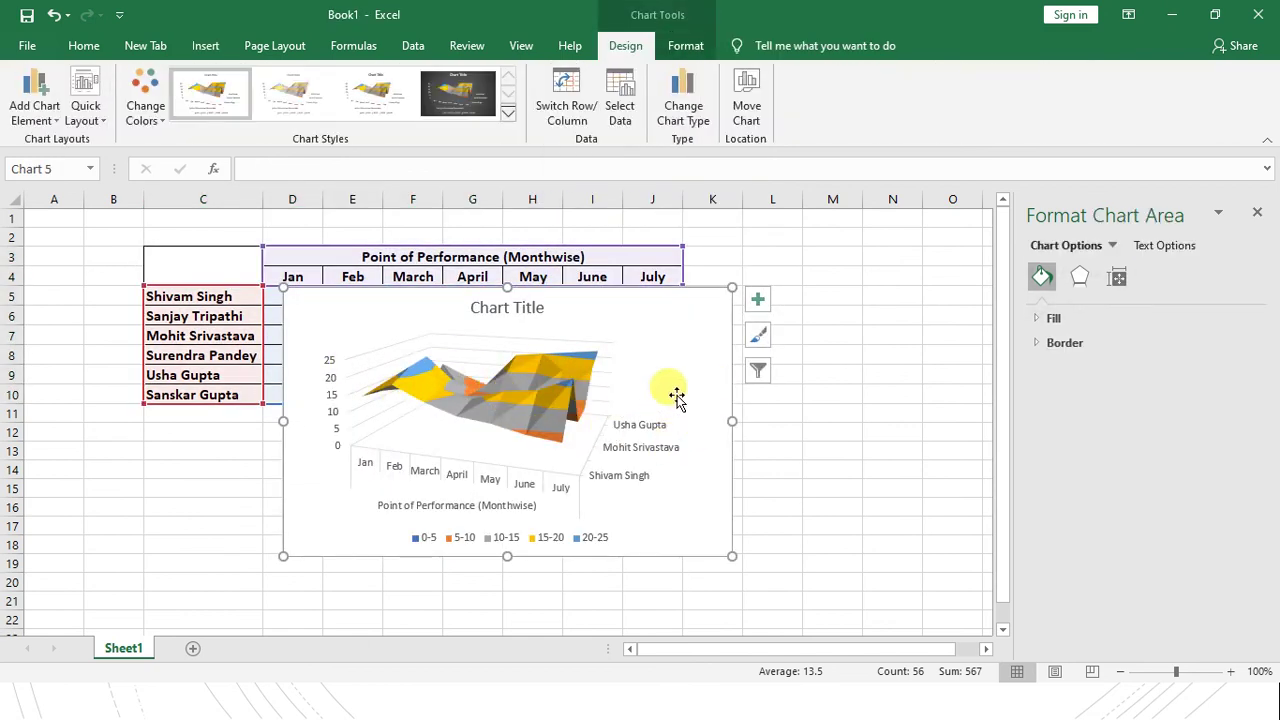
click(472, 95)
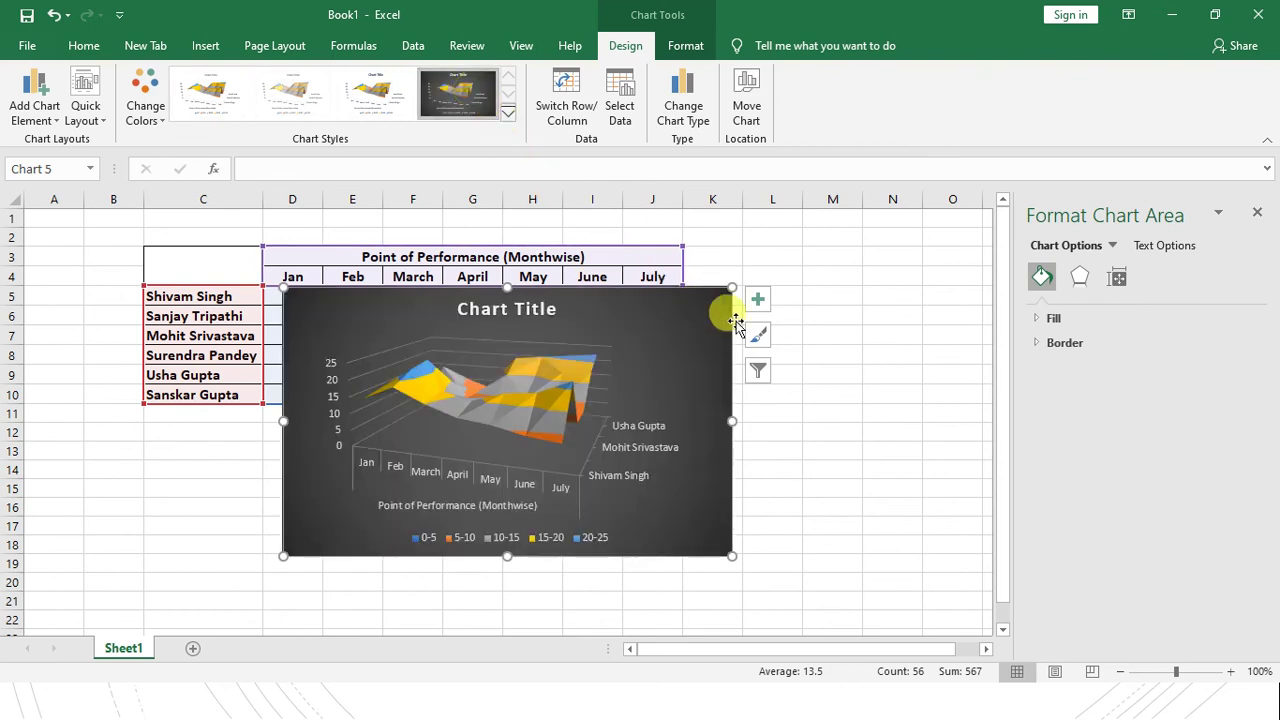
Step: Add axis titles to all axes of the surface chart
click(757, 305)
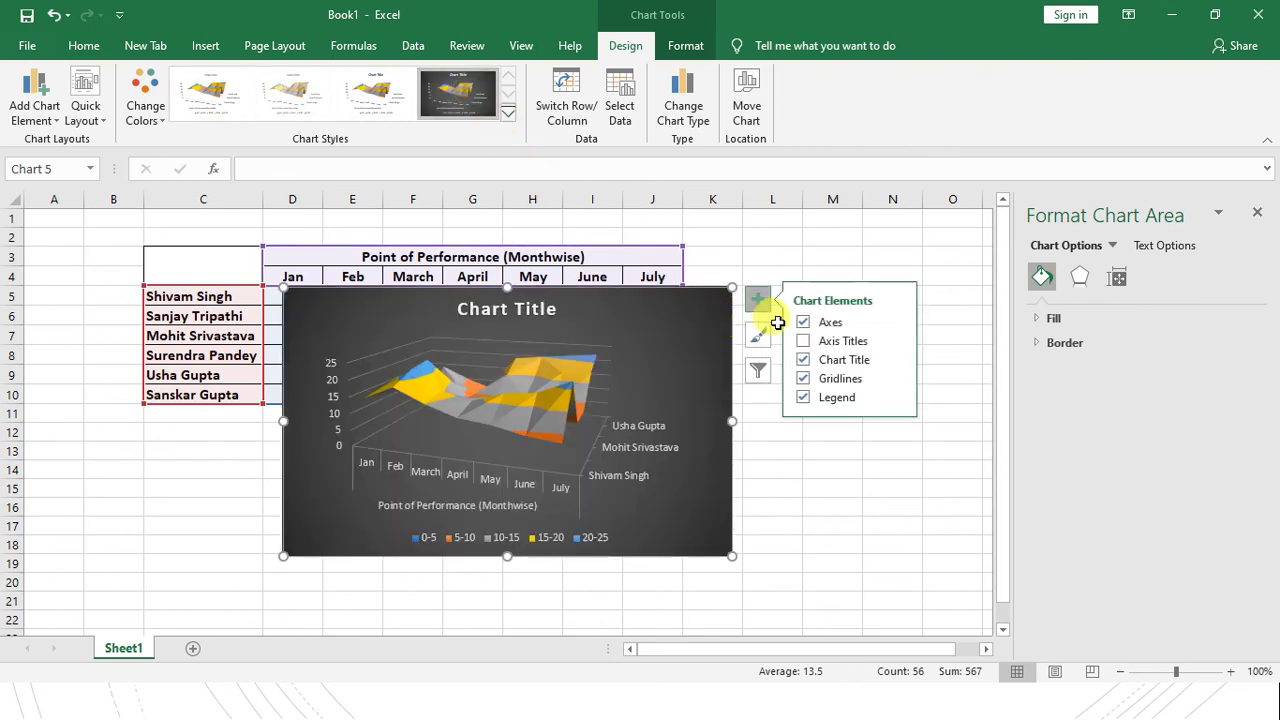
click(801, 343)
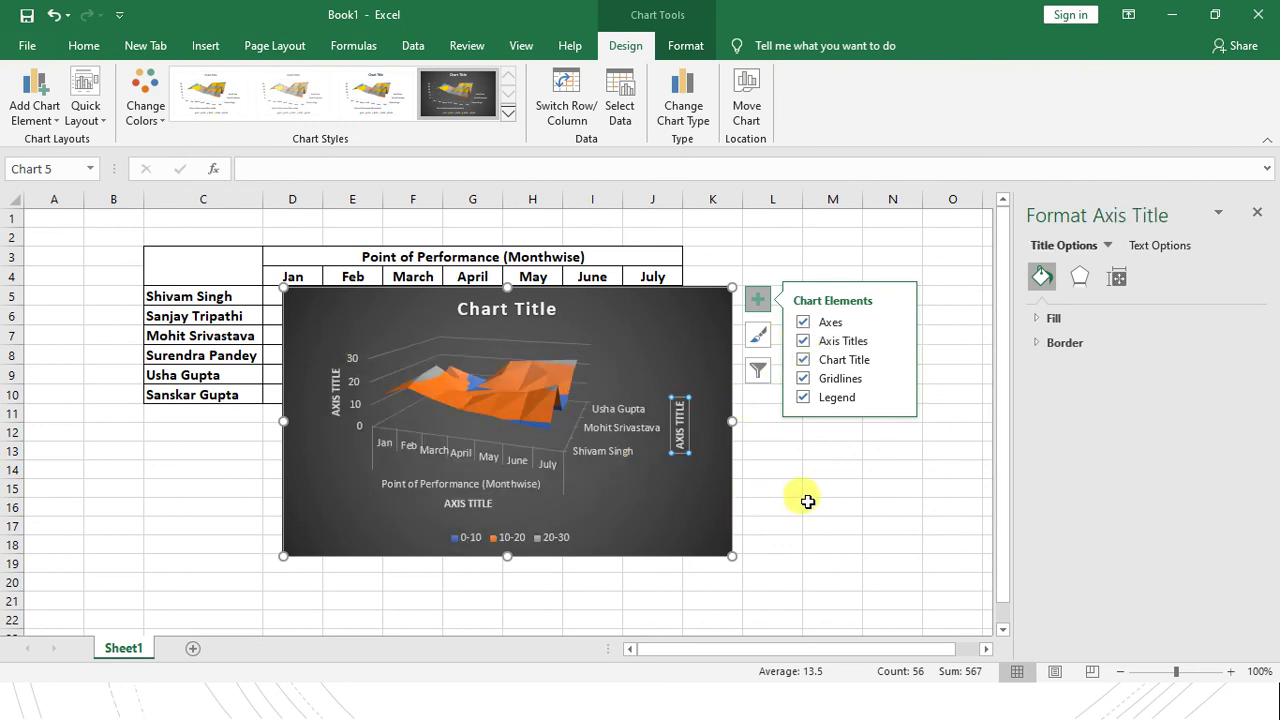
Step: Close the Book1 workbook without saving the changes
click(1258, 14)
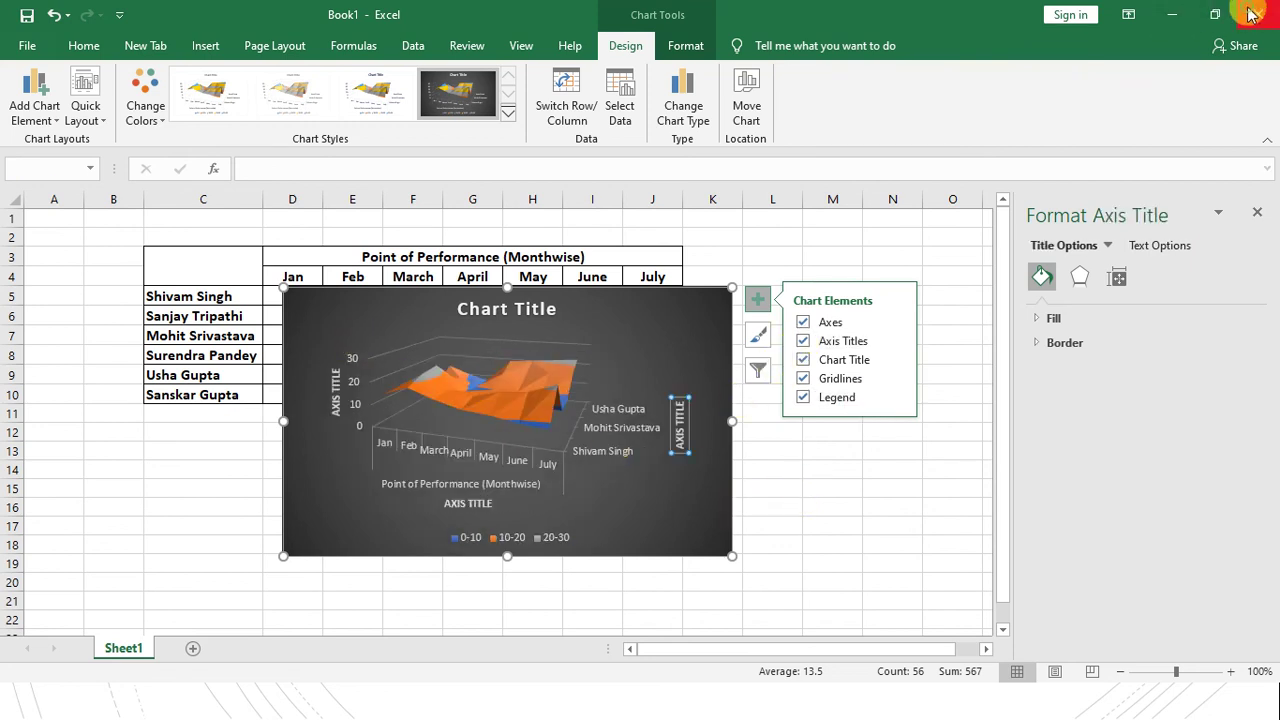
click(640, 371)
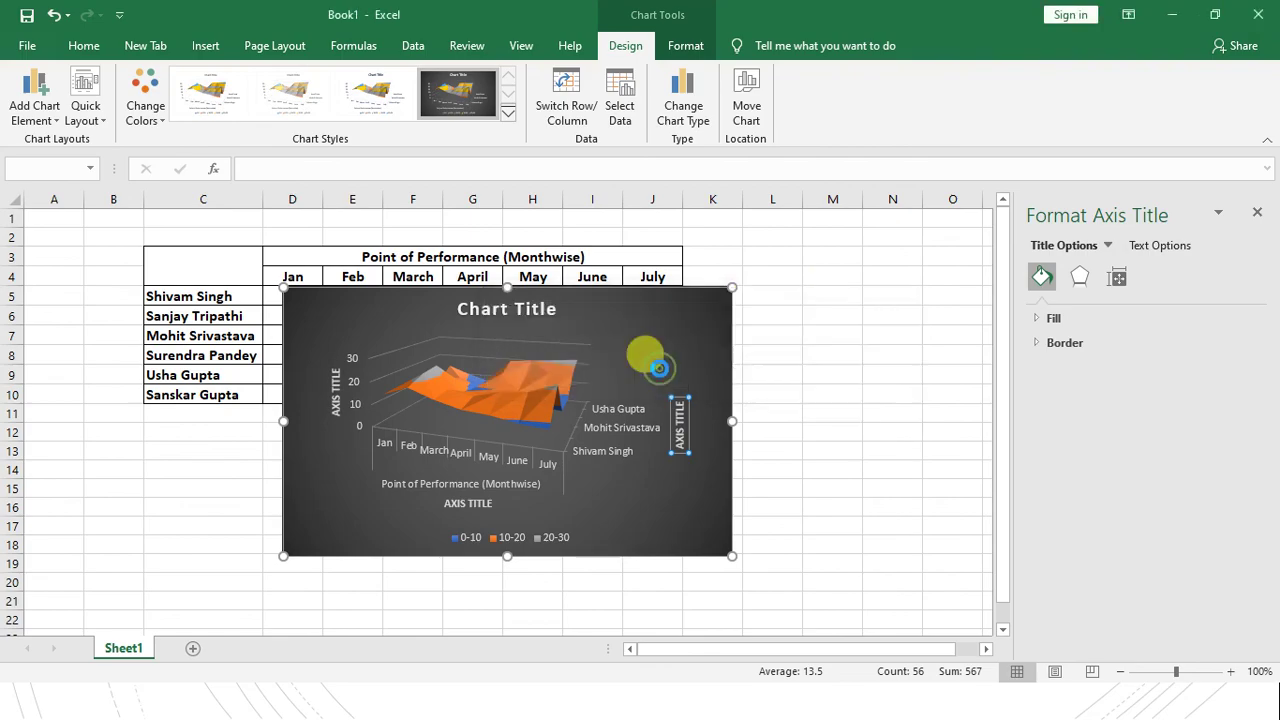